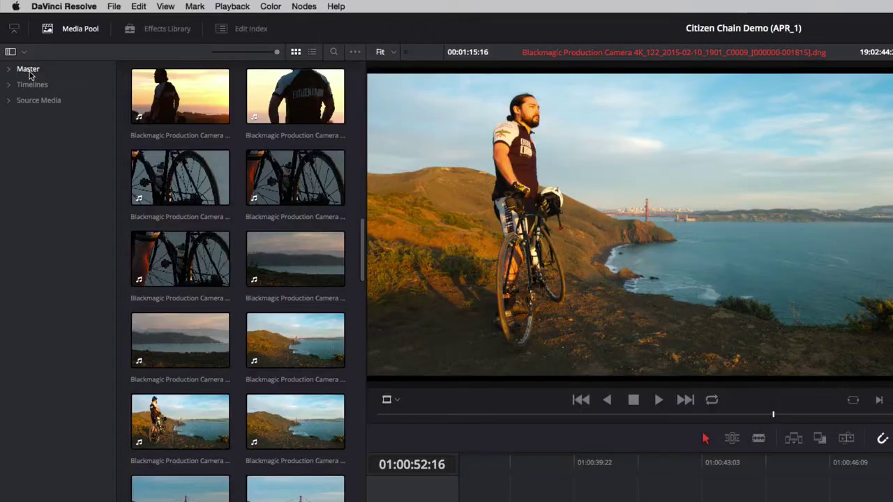
Add a new bin named "Shop" inside the Source Media bin
left_click(18, 43)
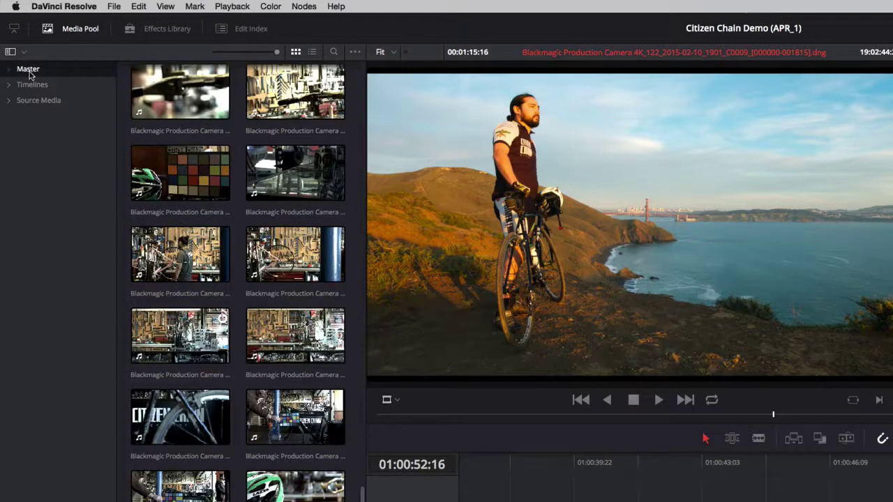
left_click(31, 85)
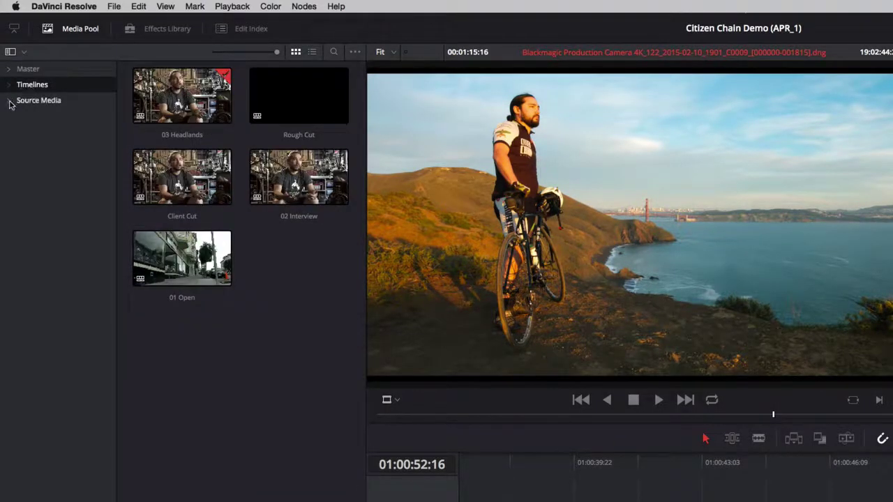
left_click(9, 100)
right_click(79, 106)
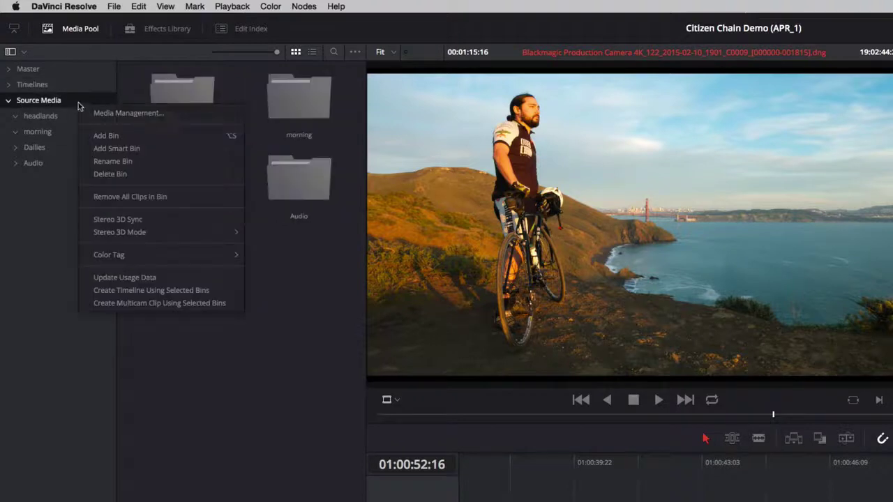
left_click(129, 136)
type("Shop")
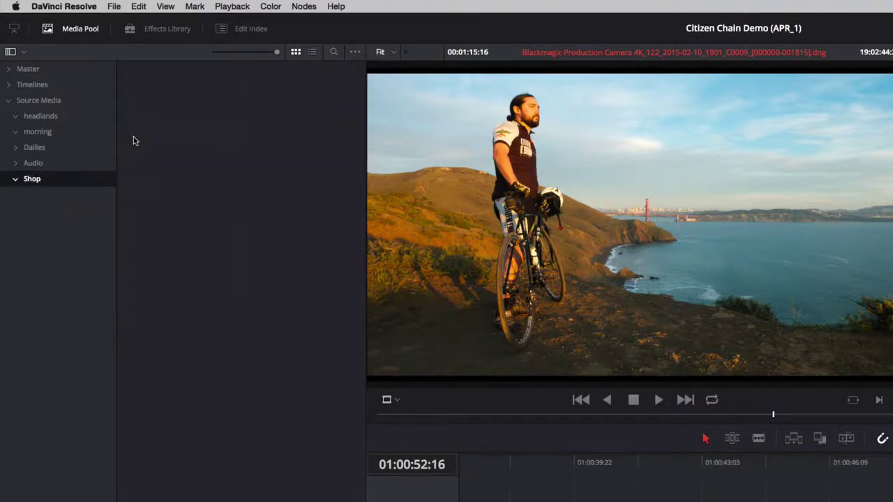
Move all clips from the Master bin into the Shop bin
left_click(32, 71)
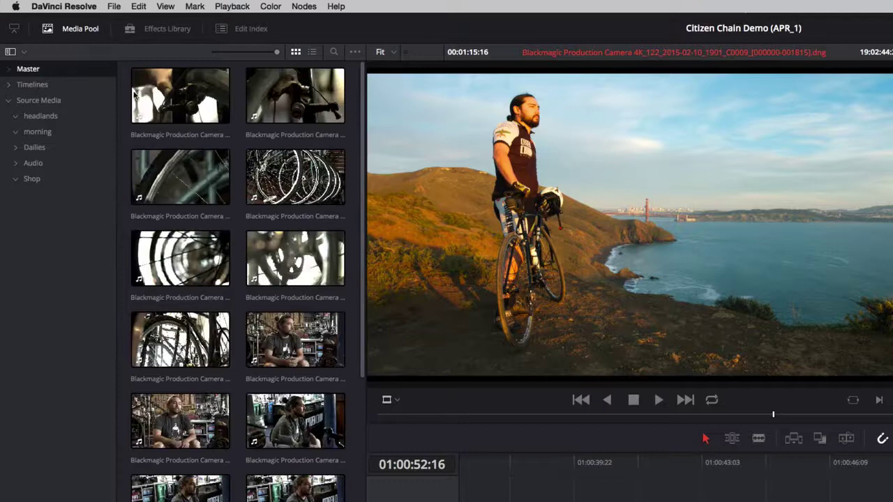
key("super+a")
left_click_drag(135, 96, 61, 181)
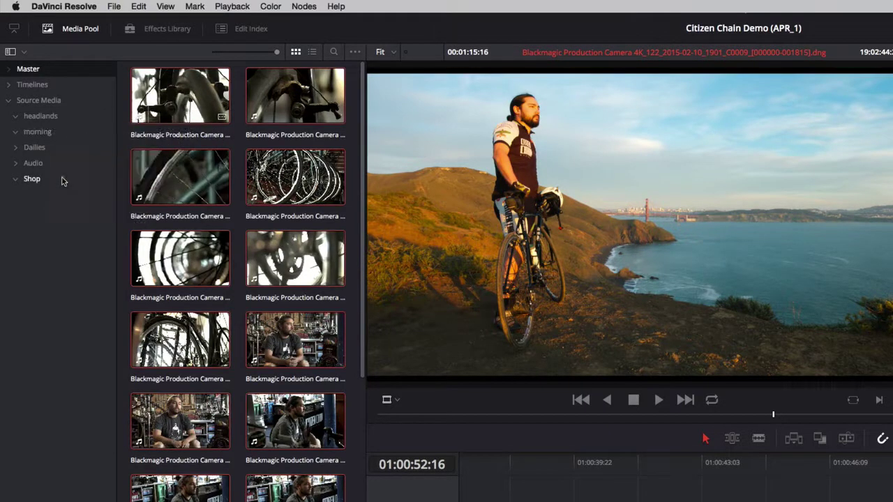
Create a smart bin named "interview smart bin" whose rule matches Metadata - Shot & Scene, Shoot keyword contains "interview"
right_click(61, 180)
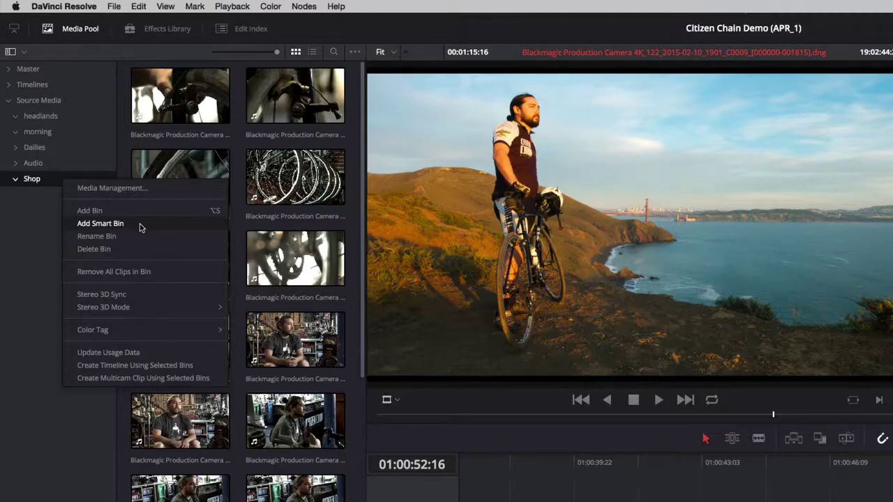
left_click(99, 223)
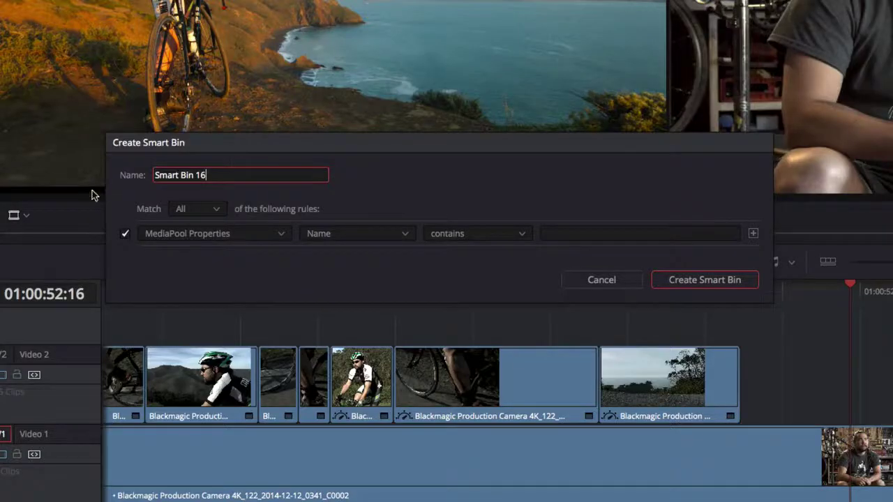
left_click(342, 249)
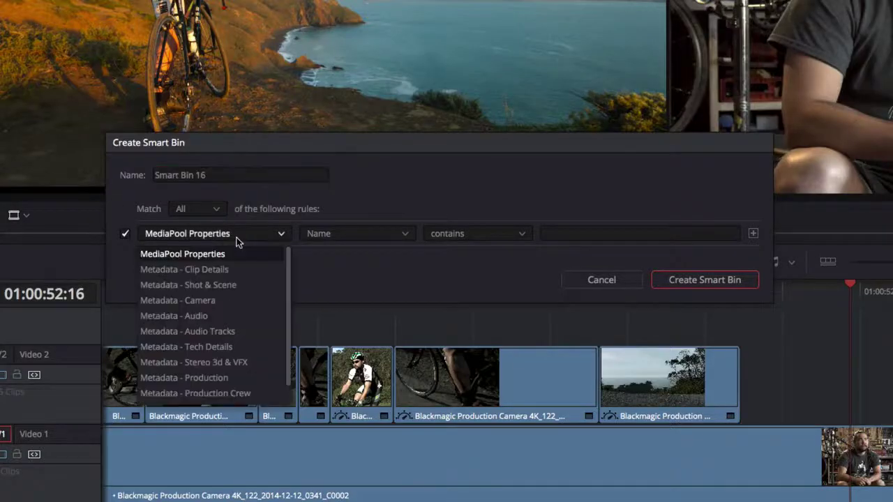
left_click(240, 286)
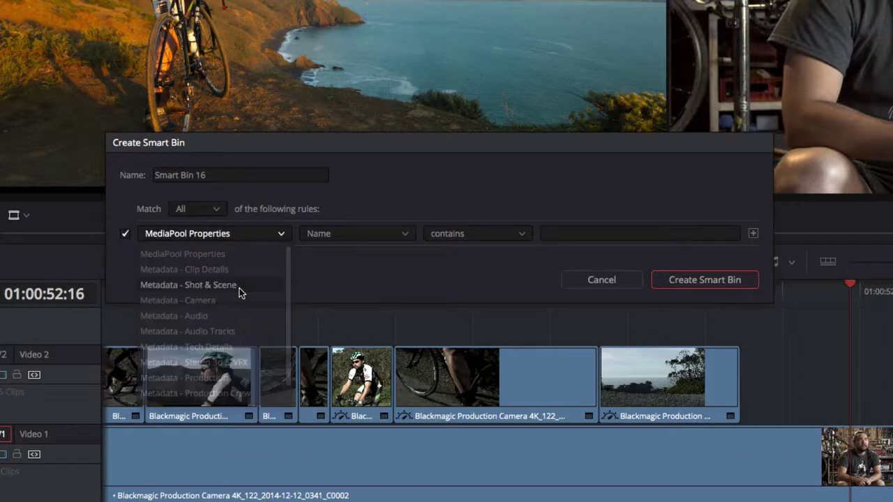
left_click(402, 240)
left_click(387, 361)
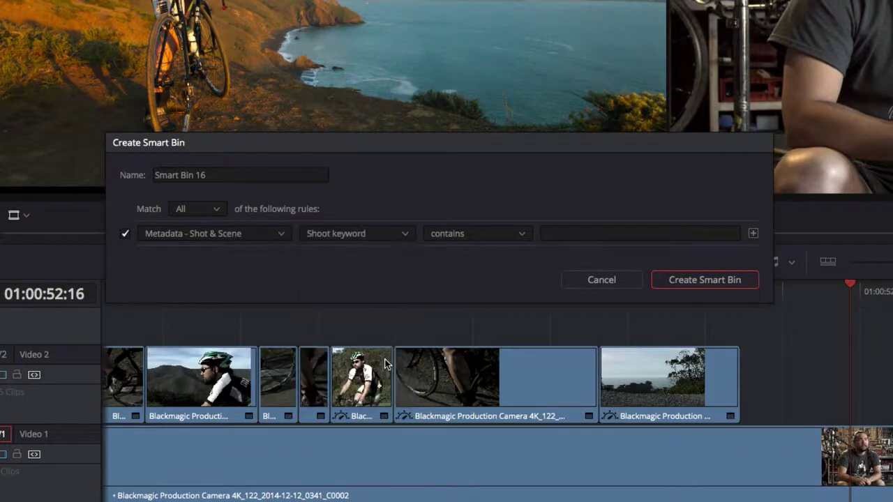
left_click(562, 235)
type("interview")
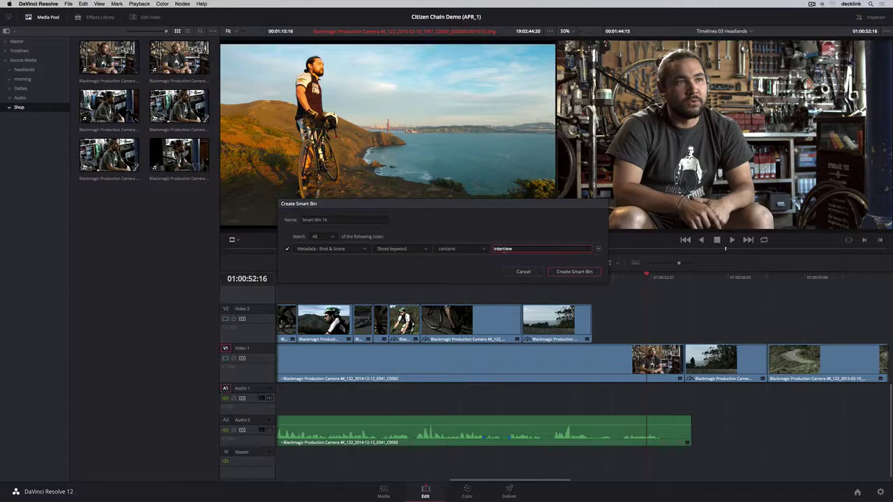
left_click(569, 272)
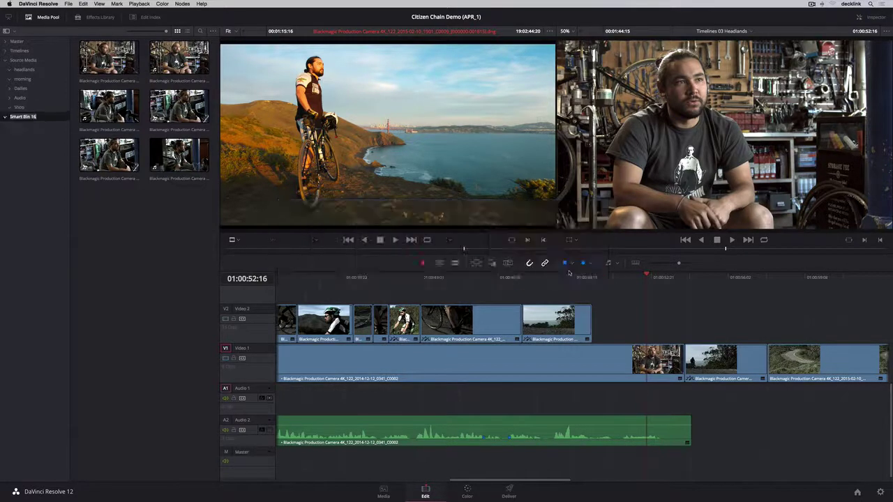
type("interview smart bin")
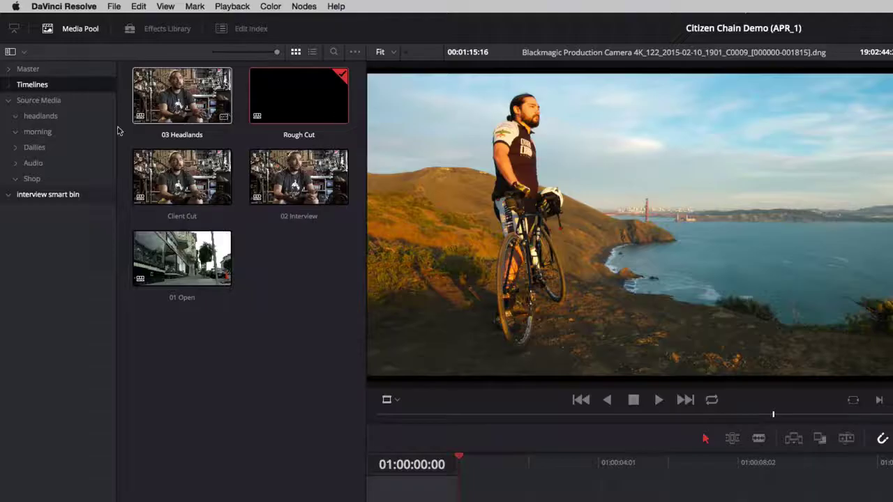
Load the hill-crest street clip from the morning bin, mark a range about 5 seconds long, and place it on Video 1
left_click(38, 79)
double_click(292, 190)
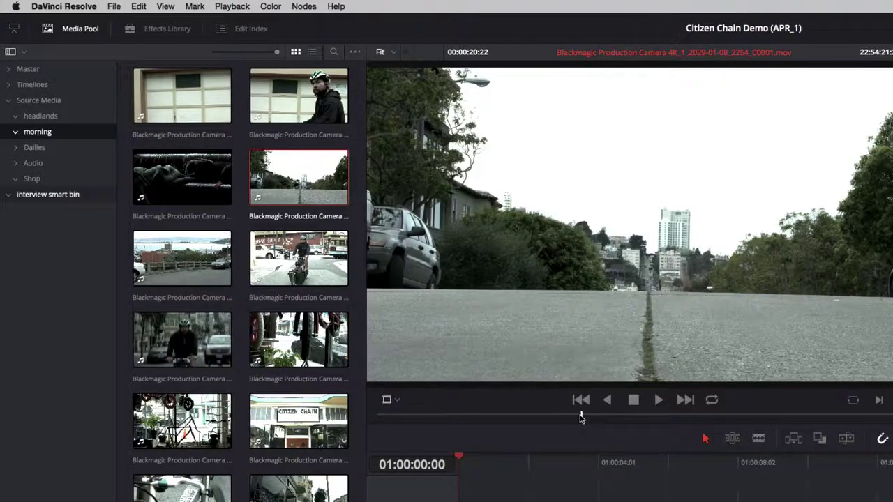
left_click_drag(581, 416, 793, 435)
key("i")
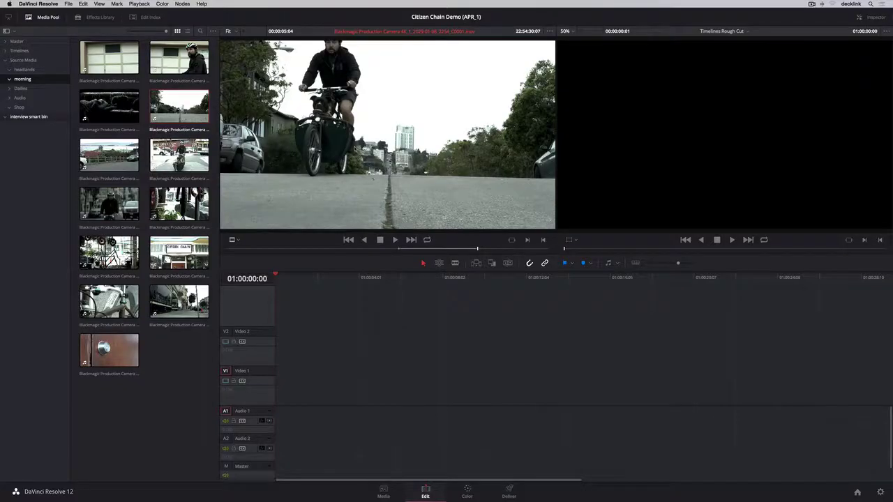
left_click_drag(388, 139, 376, 400)
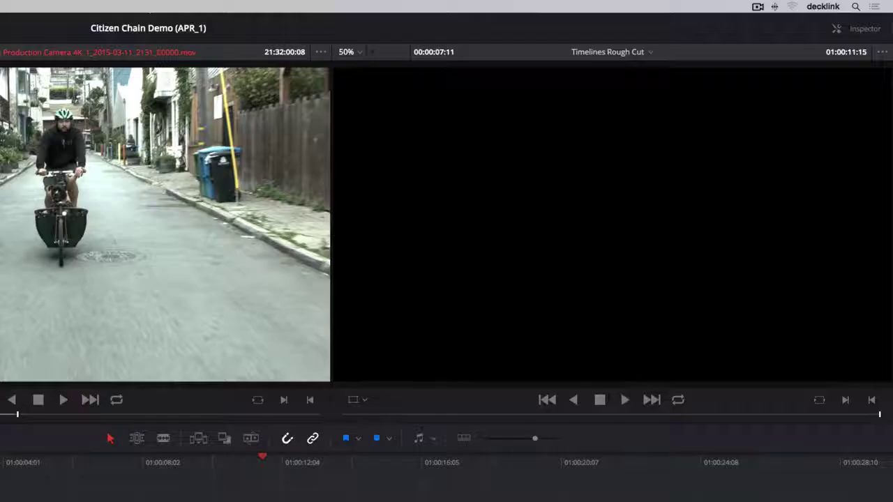
Overwrite the clip of the cyclist in the alley into the Rough Cut timeline at 01:00:11:15
left_click_drag(167, 293, 446, 214)
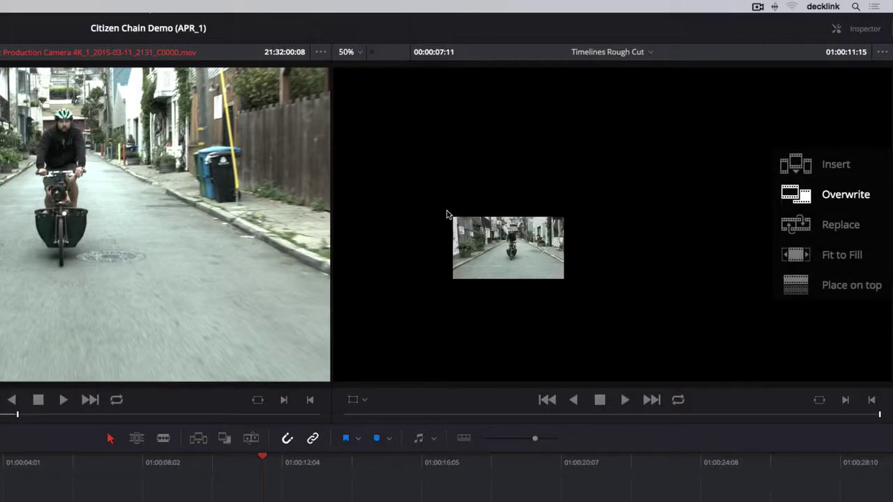
left_click_drag(446, 214, 447, 214)
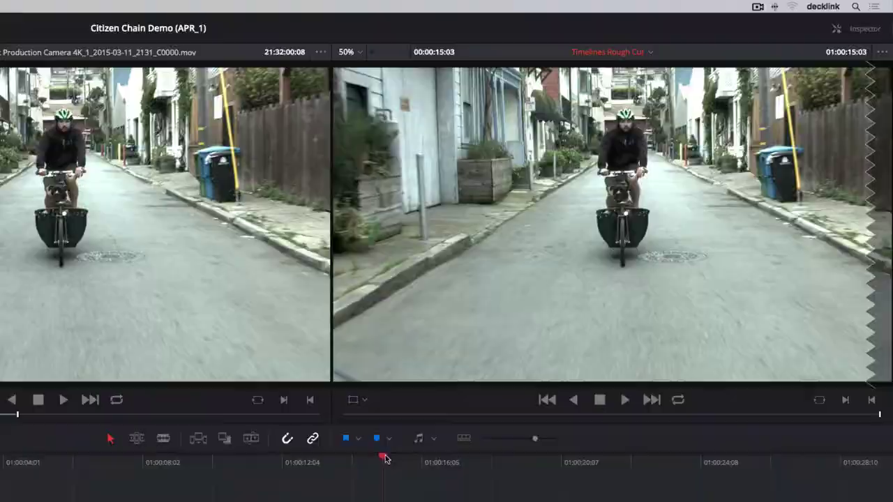
Place the playhead at 01:00:09:06 and mark the gap between the two timeline clips as the edit range
left_click_drag(386, 460, 185, 476)
left_click_drag(468, 285, 466, 285)
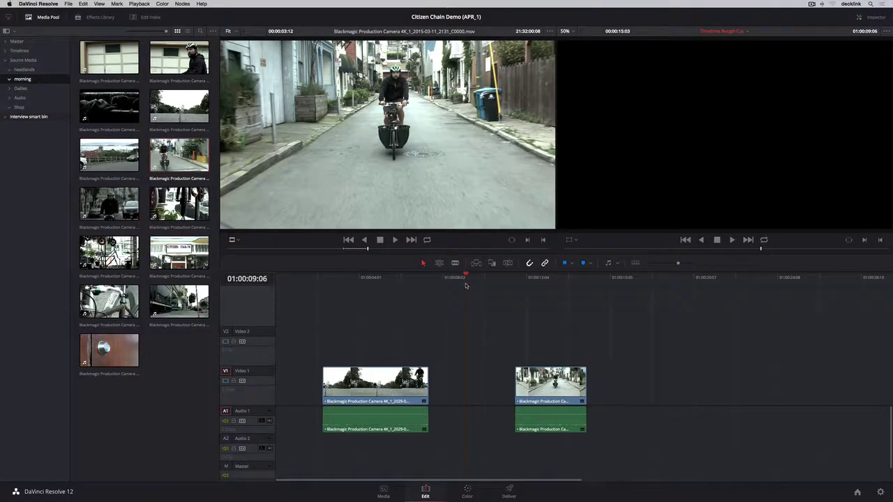
key("x")
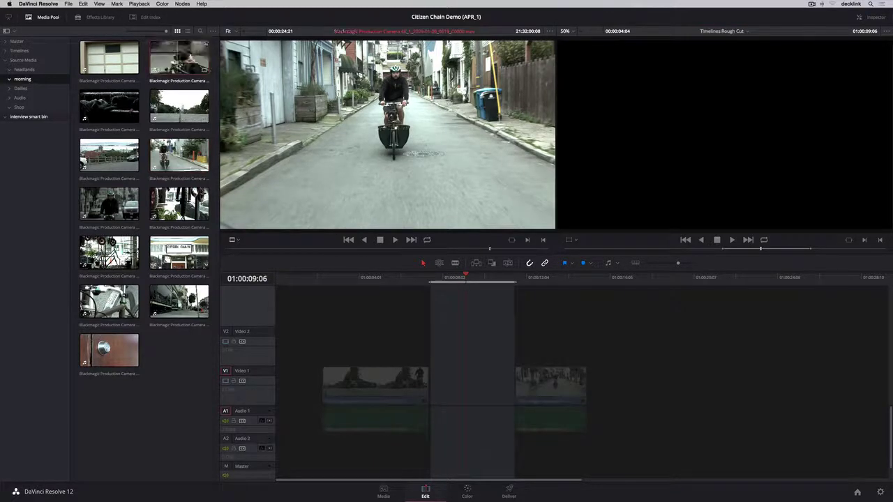
Load the clip of the dog riding in the bike, cue it, and edit it into the marked gap
double_click(179, 57)
left_click_drag(343, 248, 425, 260)
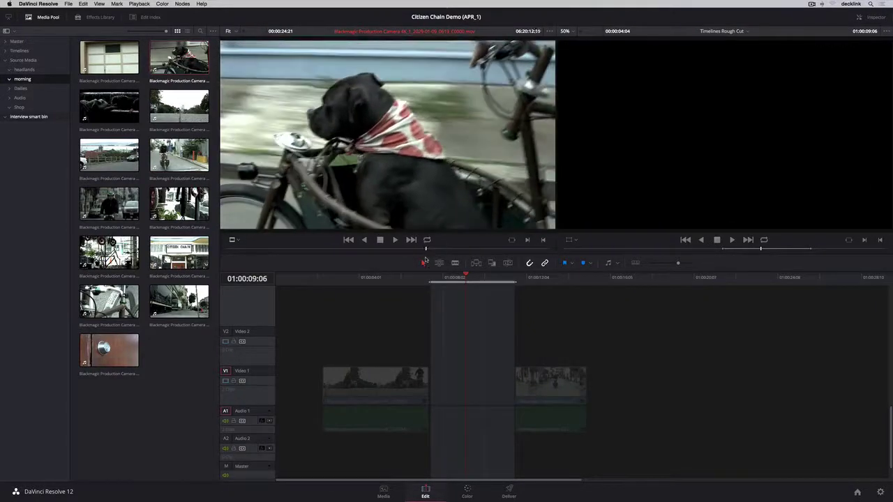
left_click_drag(368, 150, 645, 139)
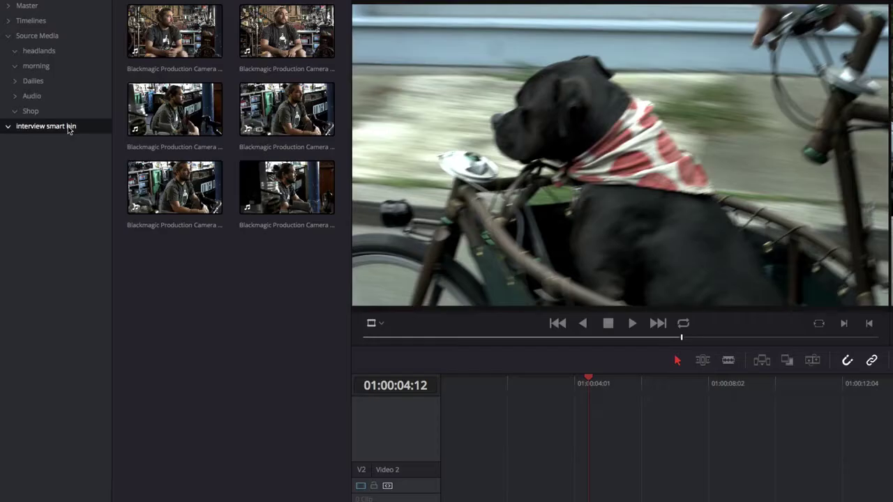
Load a side-view clip from the interview smart bin and mark a split edit with Audio In, and Video In further along
left_click(167, 112)
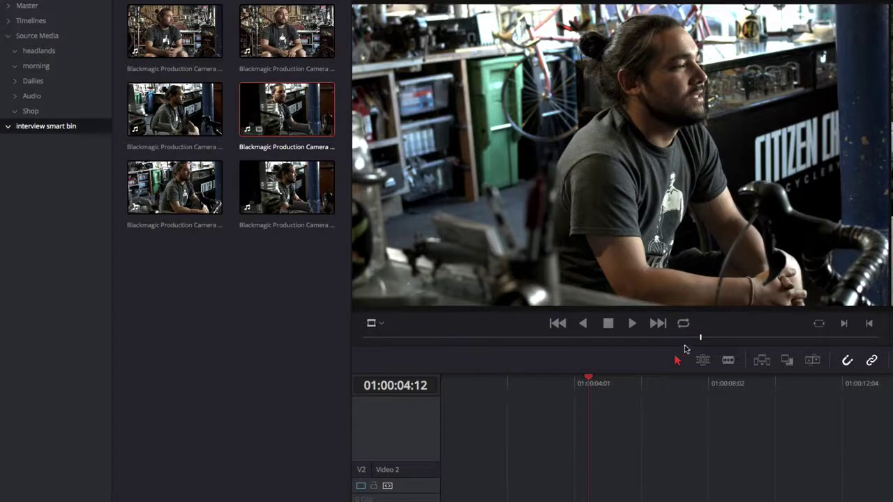
right_click(700, 339)
mouse_move(733, 396)
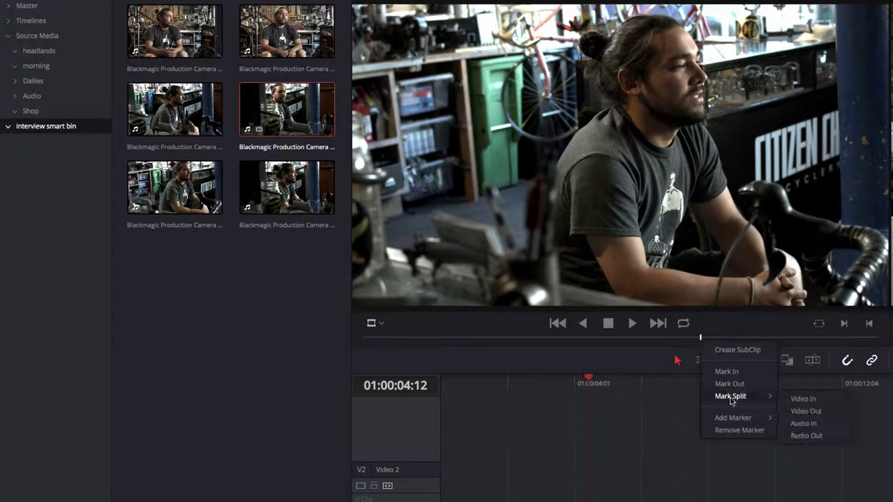
left_click(803, 424)
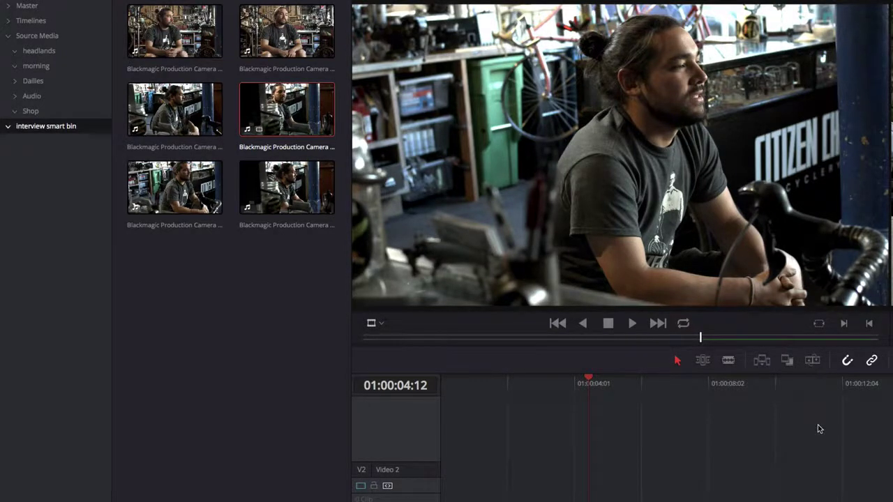
left_click_drag(700, 339, 736, 339)
right_click(736, 340)
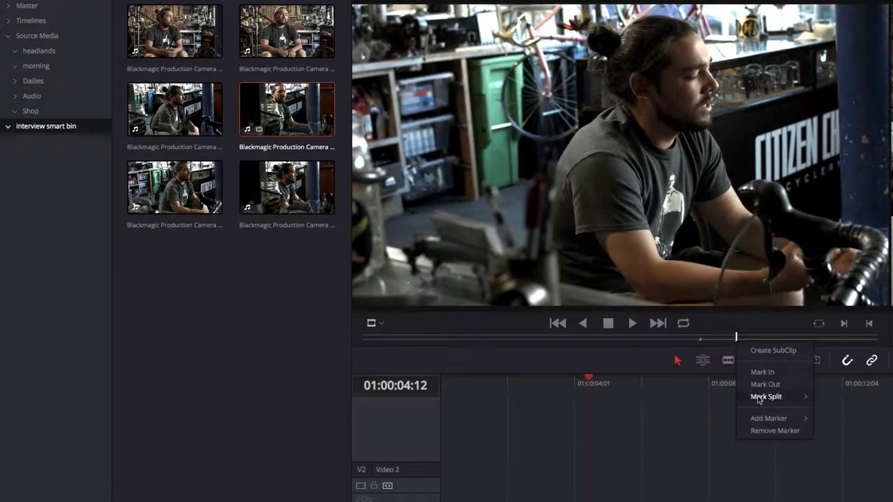
mouse_move(759, 399)
left_click(827, 398)
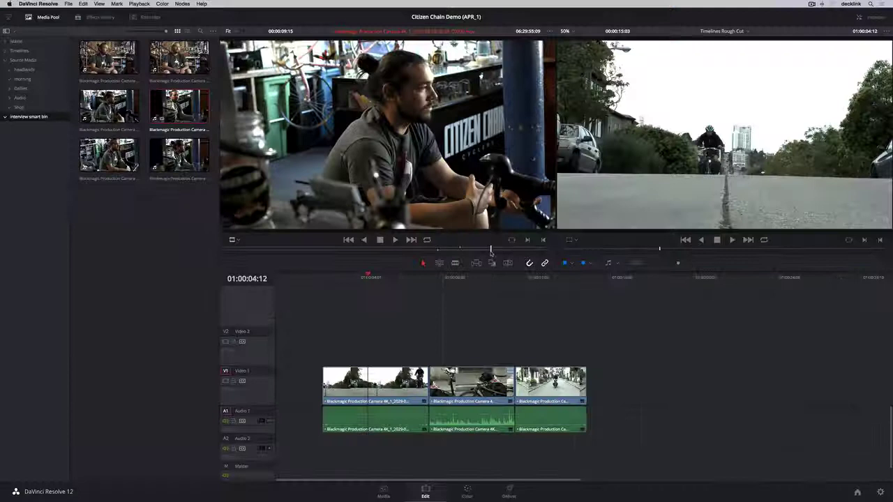
Patch the source video to Video 2 and source audio to Audio 2, and edit the interview clip into the timeline
left_click_drag(226, 371, 227, 332)
left_click_drag(226, 411, 225, 439)
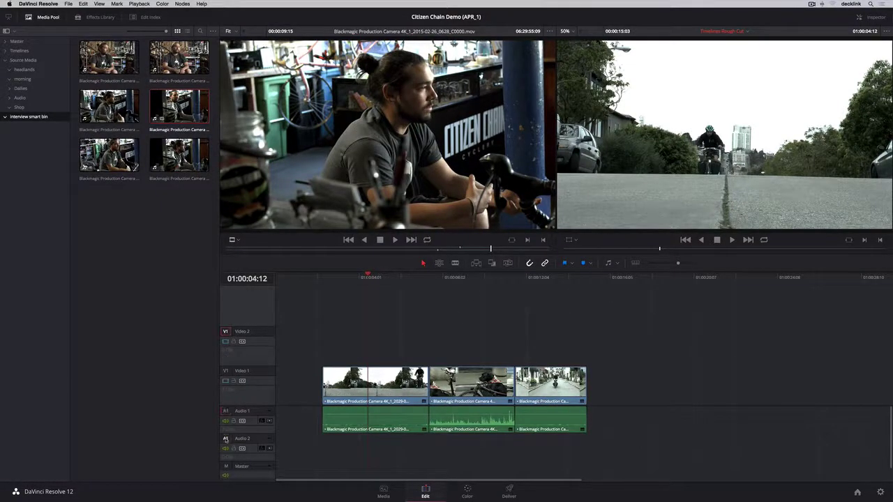
left_click_drag(341, 168, 596, 149)
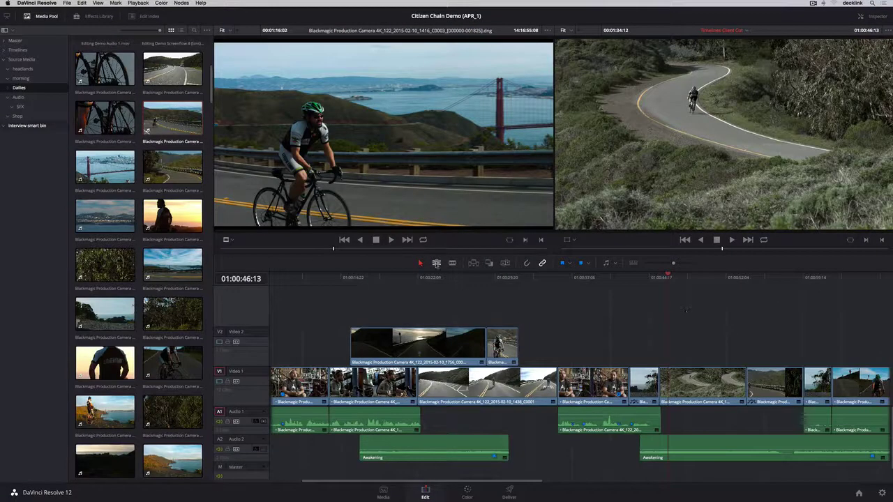
In trim edit mode, ripple trim the edit point between the winding-road clip and the guardrail clip on Video 1
left_click(436, 264)
left_click_drag(747, 373, 745, 372)
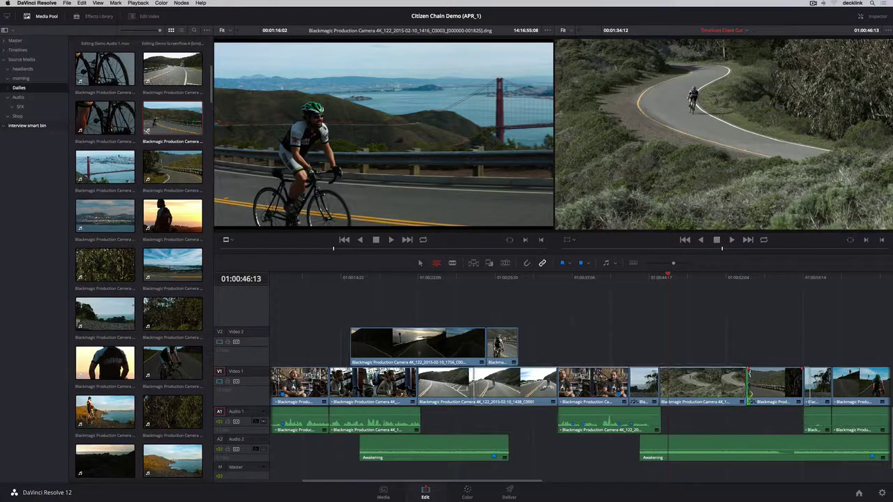
mouse_move(601, 281)
left_mouse_down()
mouse_move(552, 284)
mouse_move(603, 289)
mouse_move(554, 293)
mouse_move(609, 293)
mouse_move(577, 291)
mouse_move(602, 297)
mouse_move(592, 297)
left_mouse_up()
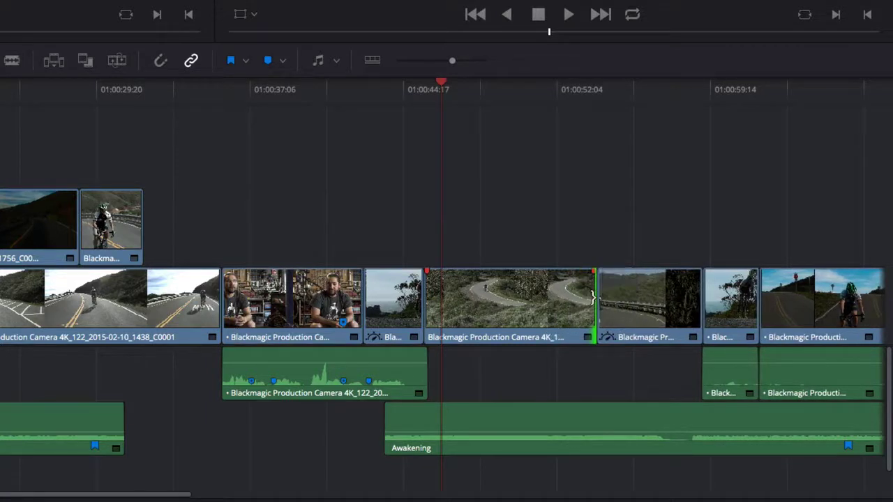
Slip the content of the guardrail clip on Video 1 and slide the clip earlier between its neighbours
left_click(642, 296)
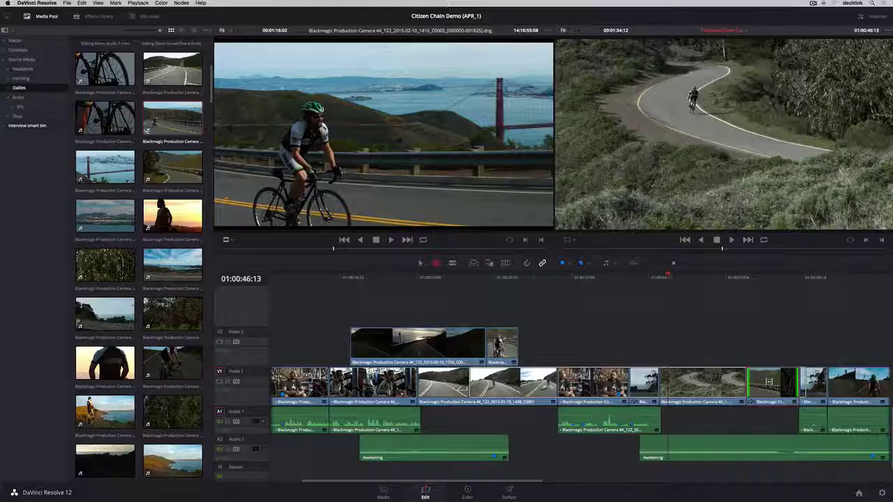
left_click_drag(642, 296, 639, 296)
left_click_drag(767, 382, 767, 403)
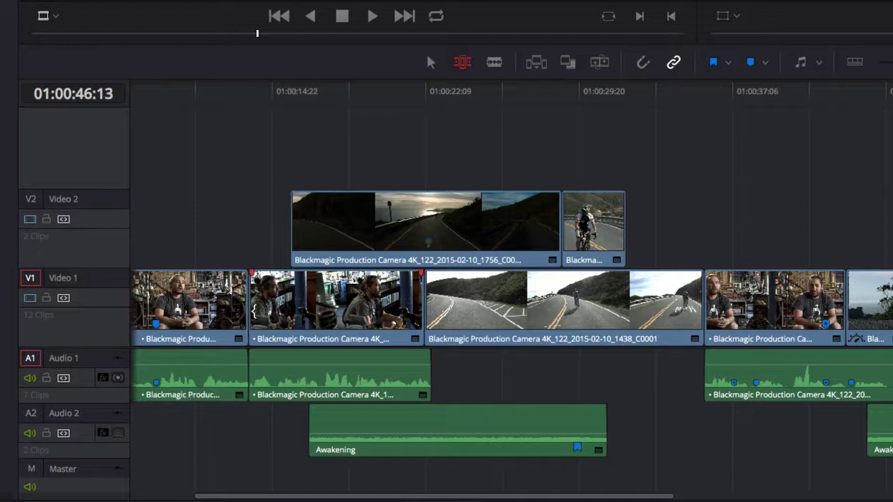
Ripple trim the start of the second interview clip on Video 1 to make the clip longer
left_click_drag(254, 312, 227, 317)
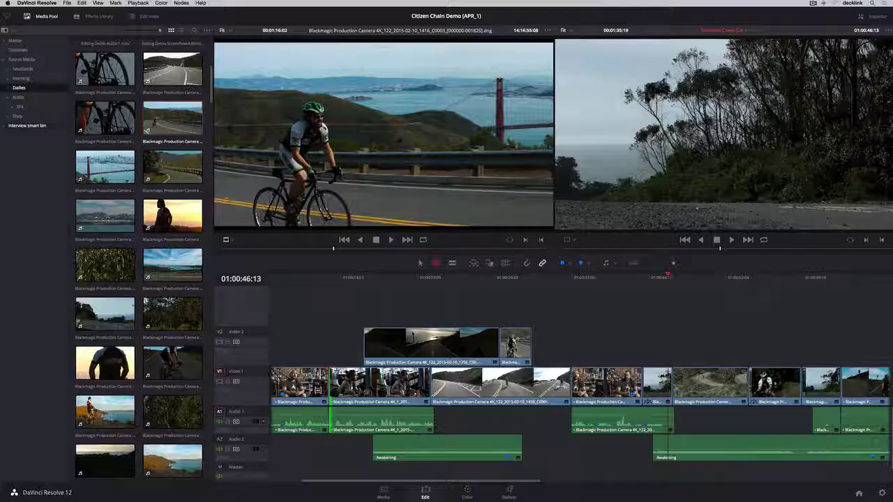
Turn off auto track selection for Video 2 and ripple trim the start of the second interview clip on Video 1 to lengthen it
left_click(235, 342)
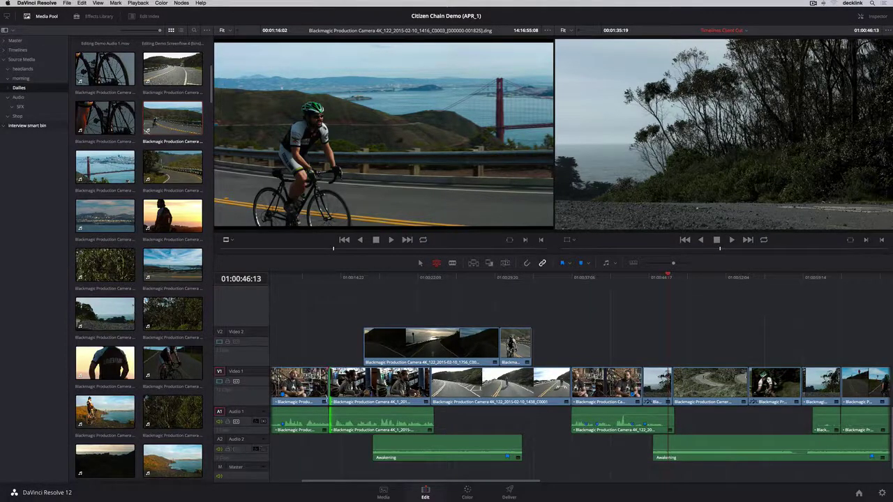
left_click_drag(328, 394, 311, 394)
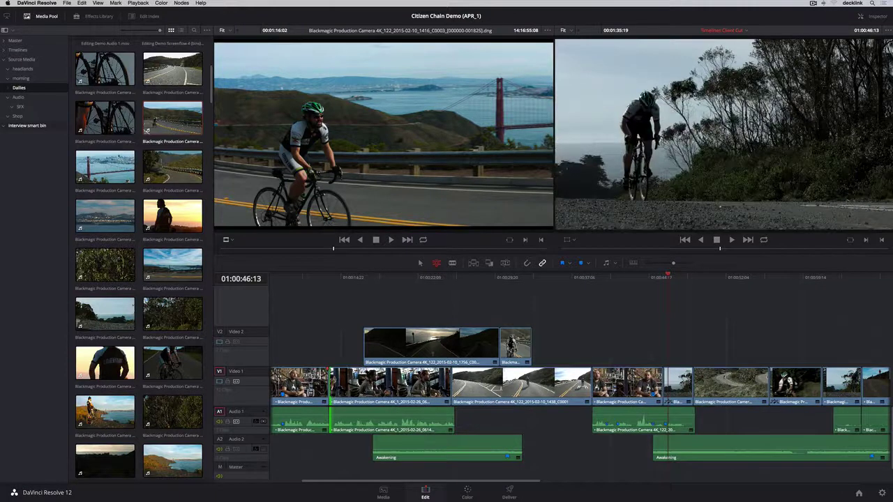
In selection mode, roll the edit point between the first two interview clips on Video 1 slightly later
left_click(420, 263)
left_click(328, 371)
mouse_move(330, 381)
left_mouse_down()
mouse_move(308, 381)
mouse_move(354, 382)
mouse_move(331, 394)
left_mouse_up()
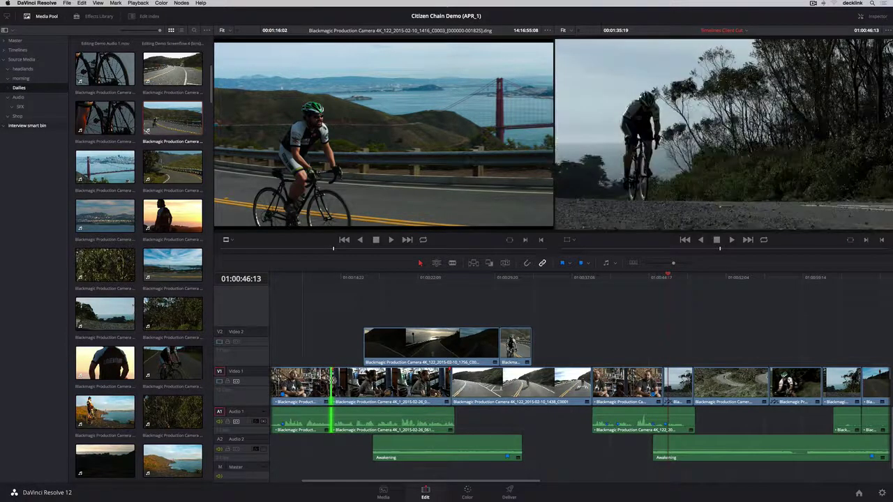
Roll only the audio edit point between the first two interview clips earlier on Audio 1 to create a split edit
left_click(332, 410, "alt")
left_click_drag(332, 411, 309, 413)
Select the third interview clip on Video 1, and in trim edit mode select the edit point at its start
mouse_move(185, 332)
left_mouse_down()
mouse_move(251, 333)
mouse_move(181, 329)
left_mouse_up()
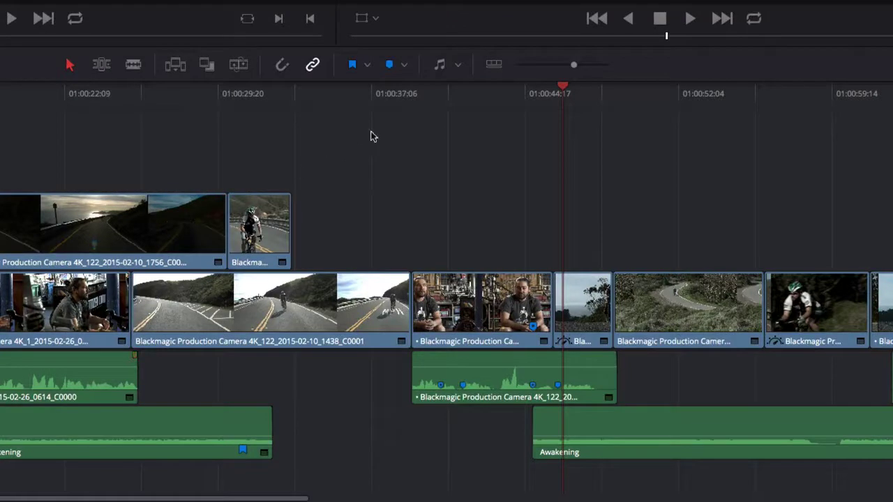
left_click_drag(578, 280, 592, 282)
left_click_drag(412, 106, 441, 110)
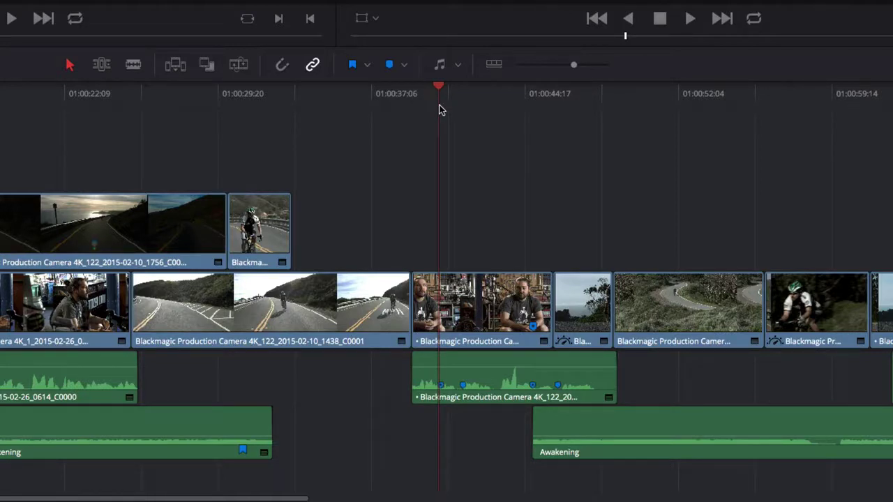
key("Up")
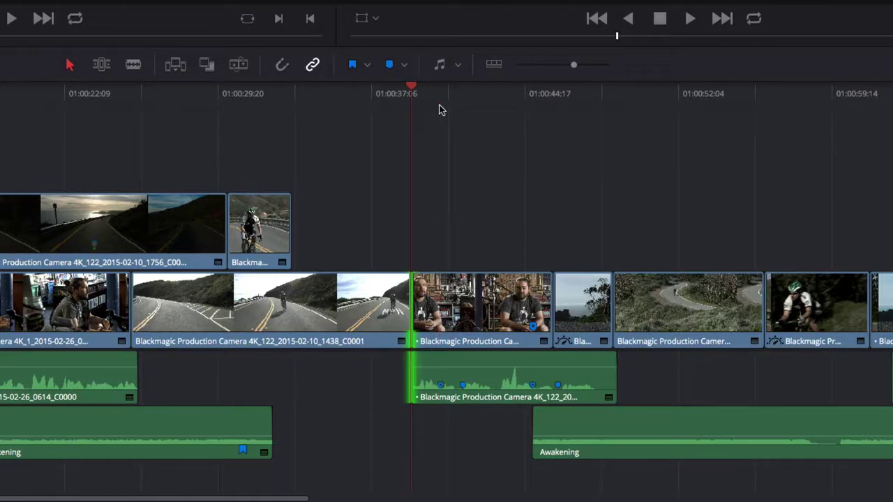
key("shift+v")
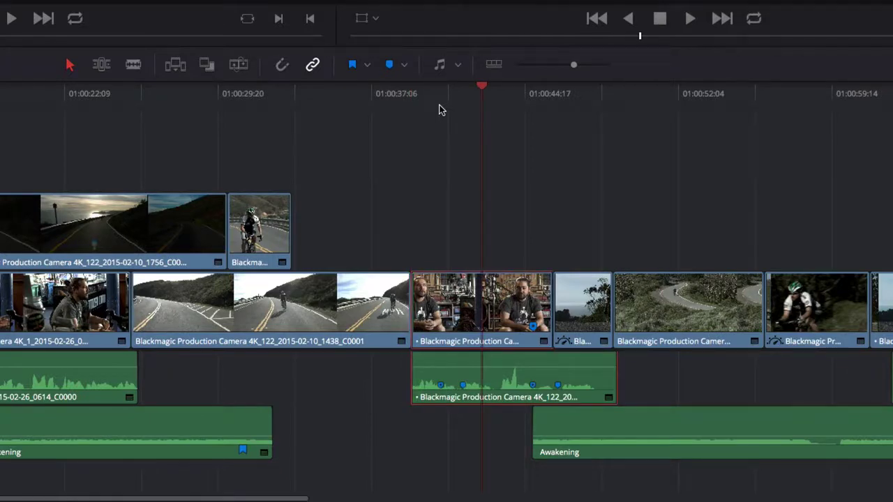
key("t")
key("Up")
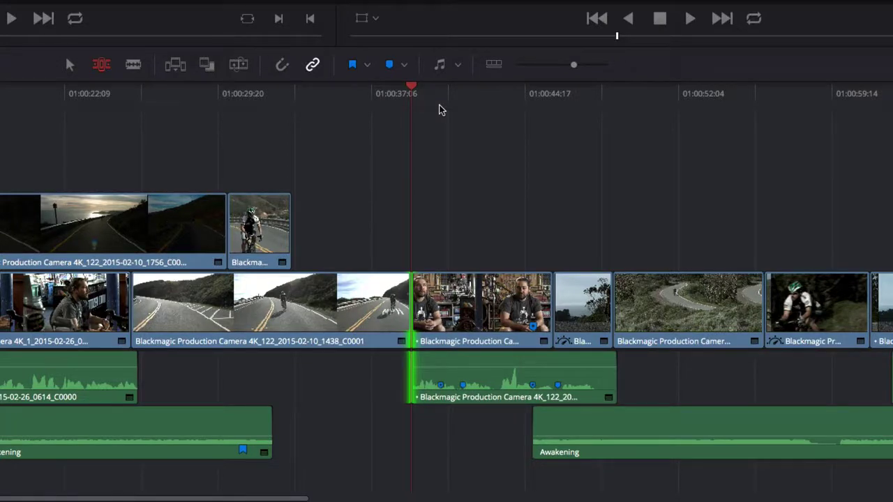
Roll the edit point at the start of the third interview clip earlier in four multi-frame nudges and back by the same amount
key("shift+comma")
key("shift+comma")
key("shift+comma")
key("shift+comma")
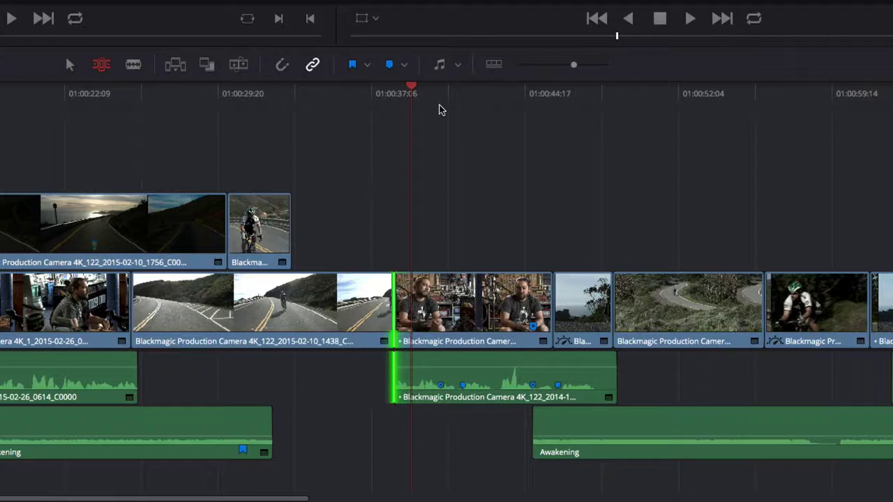
key("shift+period")
key("shift+period")
key("shift+period")
key("shift+period")
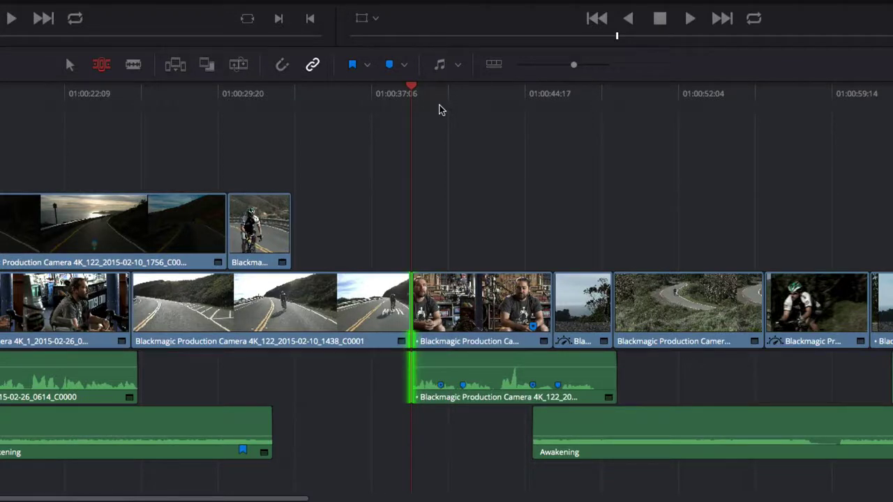
Cycle the trim side to the start of the third interview clip and dynamically ripple trim it to lengthen the clip
key("u")
key("u")
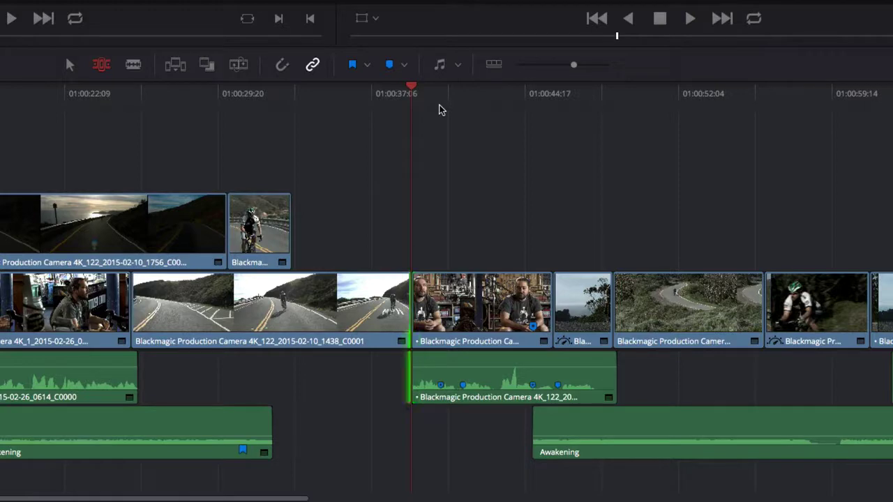
key("u")
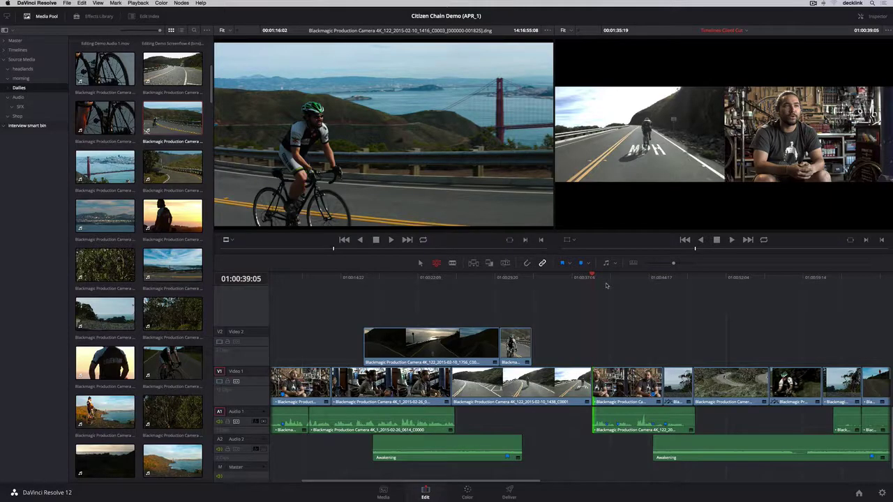
key("j")
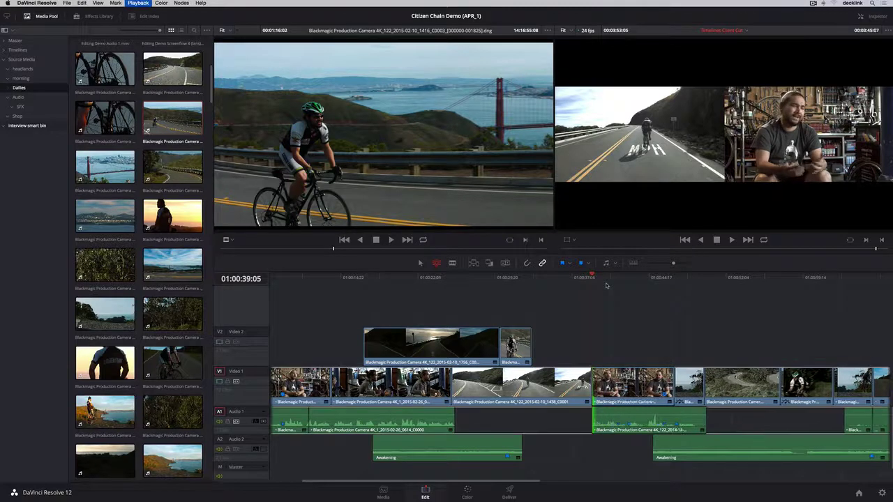
Switch the trim type to roll and dynamically roll the edit before the third interview clip, first earlier and back later
key("u")
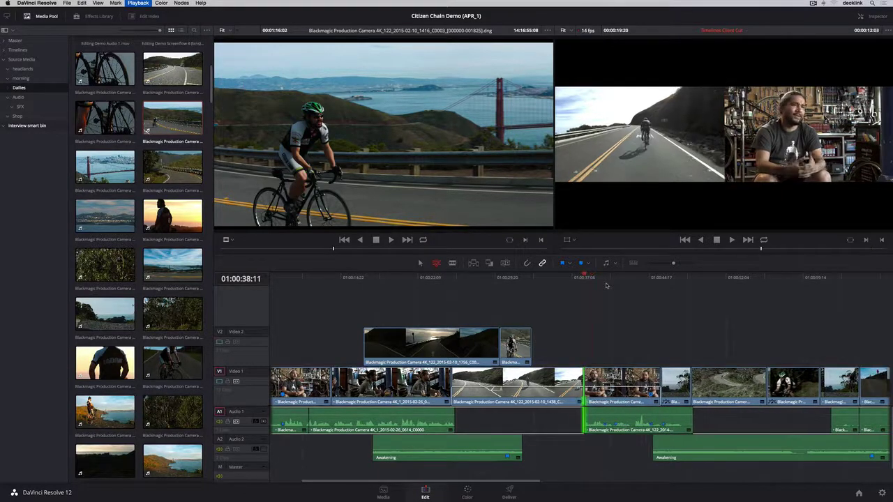
key("k")
key("k+j")
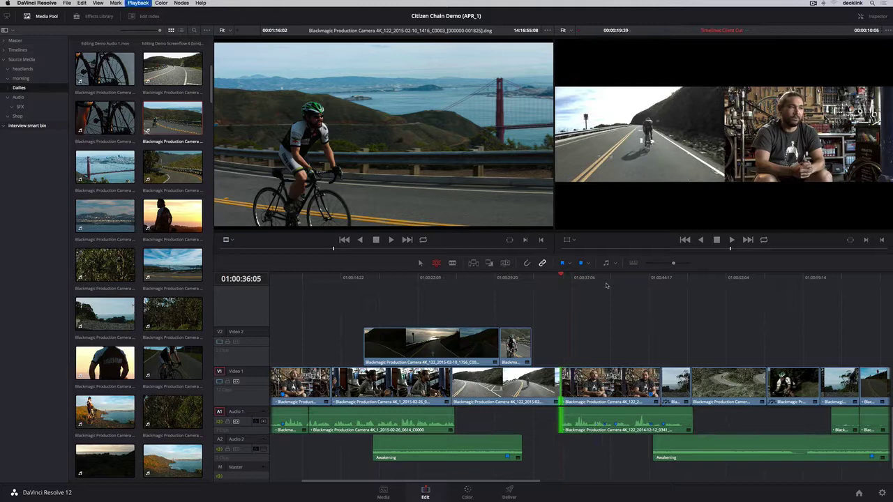
key("l")
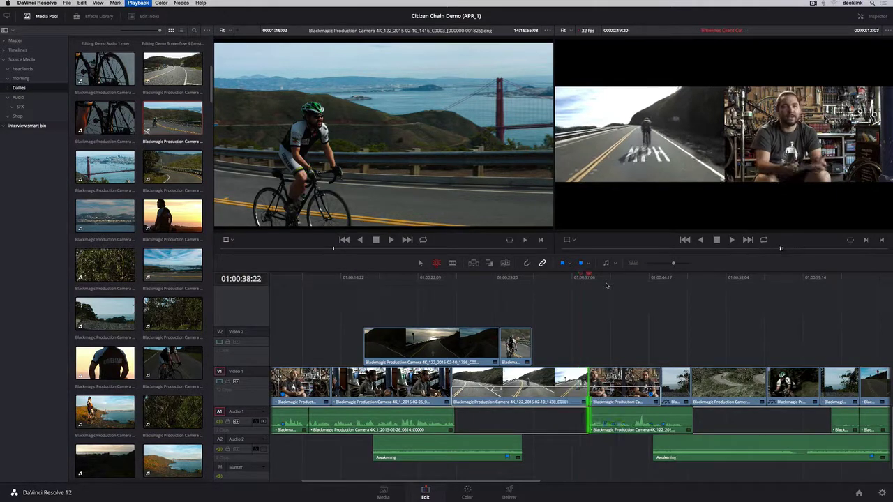
Cycle the third interview clip's selection between video only, audio only and both, and select the edit point at its start
key("shift+v")
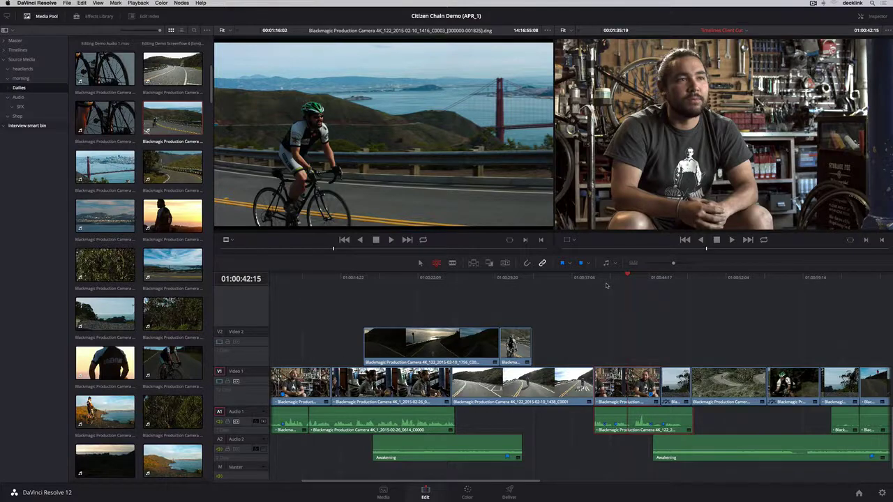
key("slash")
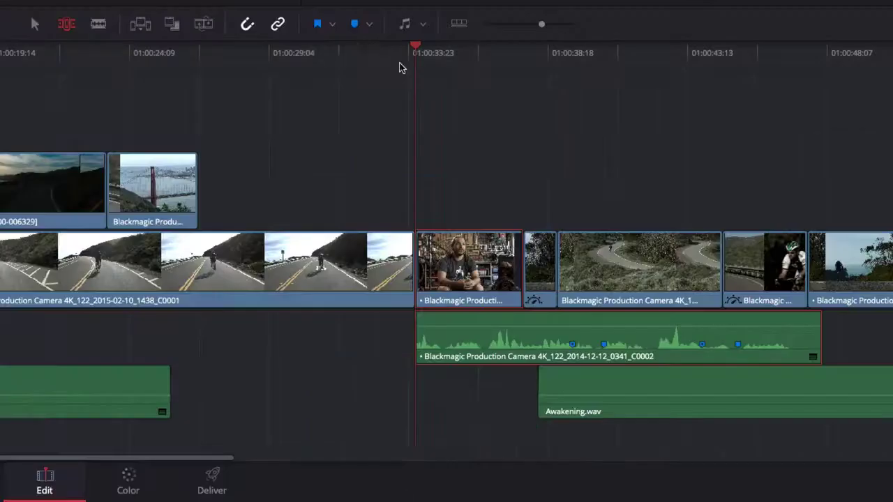
key("alt+u")
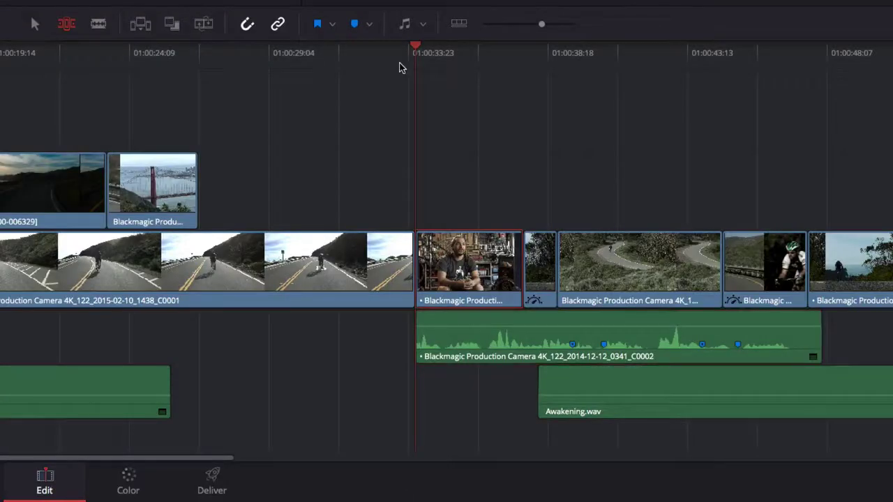
key("alt+u")
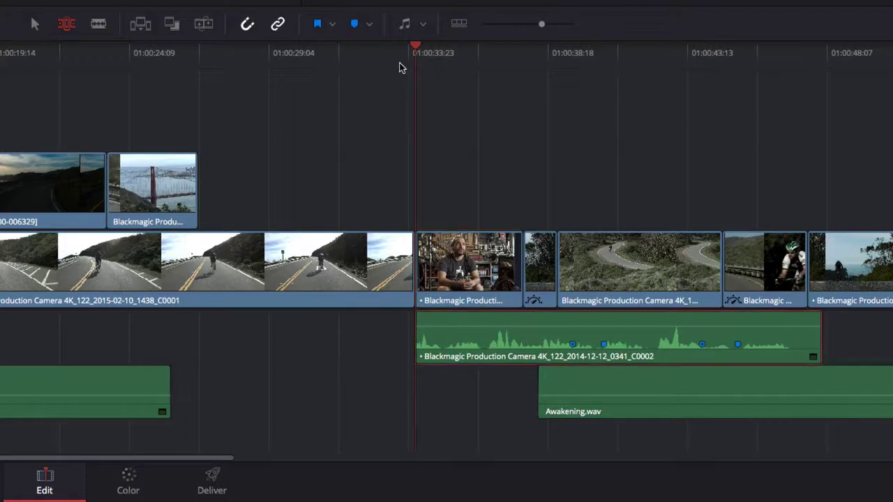
key("alt+u")
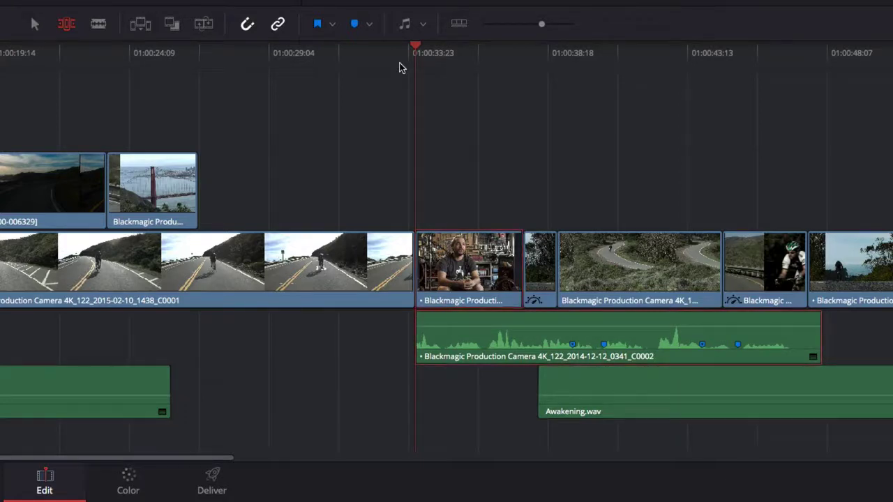
key("v")
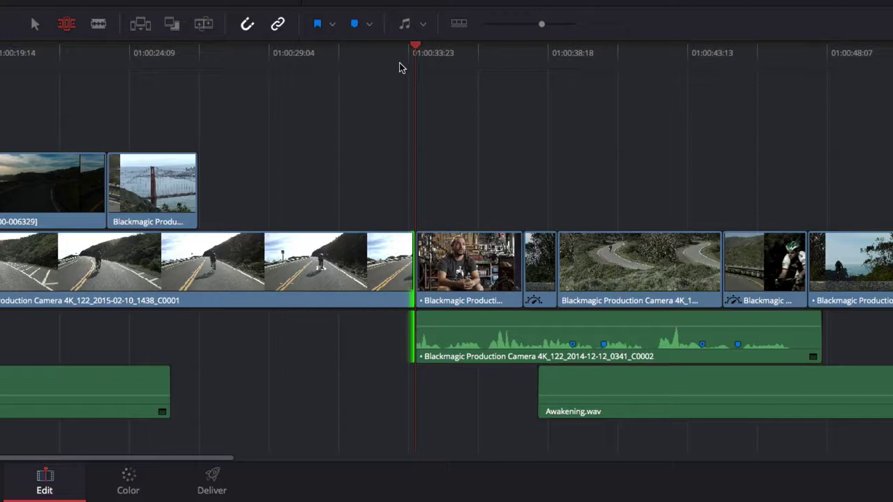
key("u")
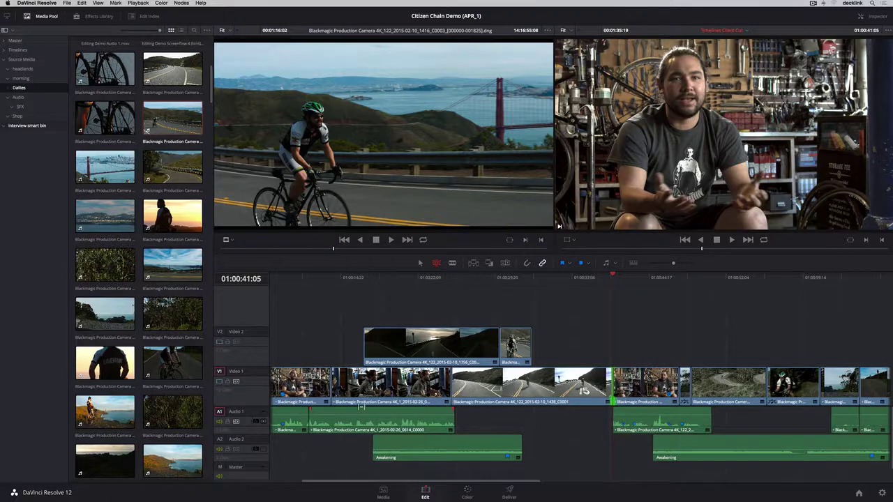
Select edit points across Video 1, Video 2, Audio 1 and Audio 2, including the end of the Awakening clip, and try to trim them together
left_click(333, 386)
left_click(530, 345, "super")
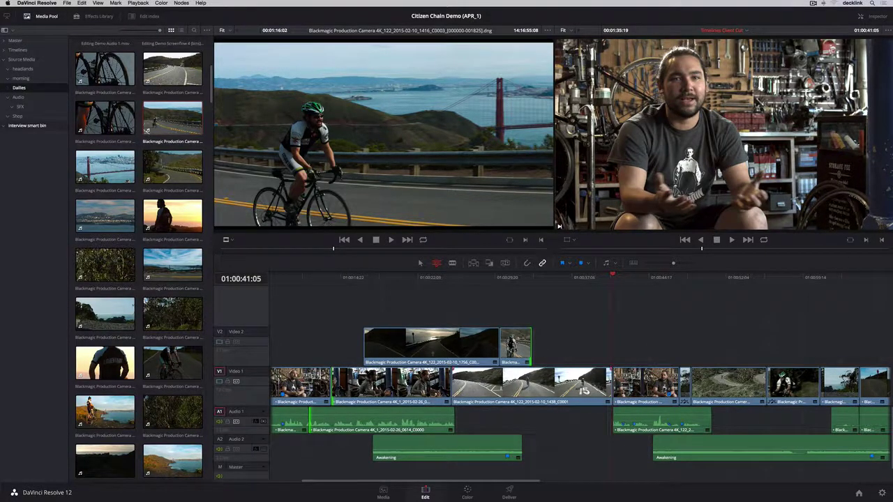
left_click(609, 381, "super")
left_click(520, 441, "super")
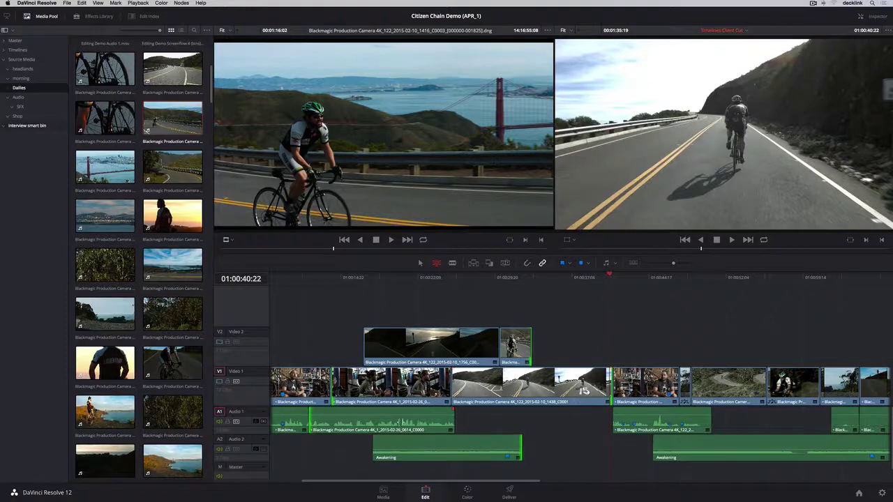
mouse_move(334, 389)
left_mouse_down()
mouse_move(356, 390)
mouse_move(333, 388)
left_mouse_up()
In selection mode, select the green-helmet cyclist clip on Video 1 and try to move it onto the preceding winding-road clip
left_click(801, 399)
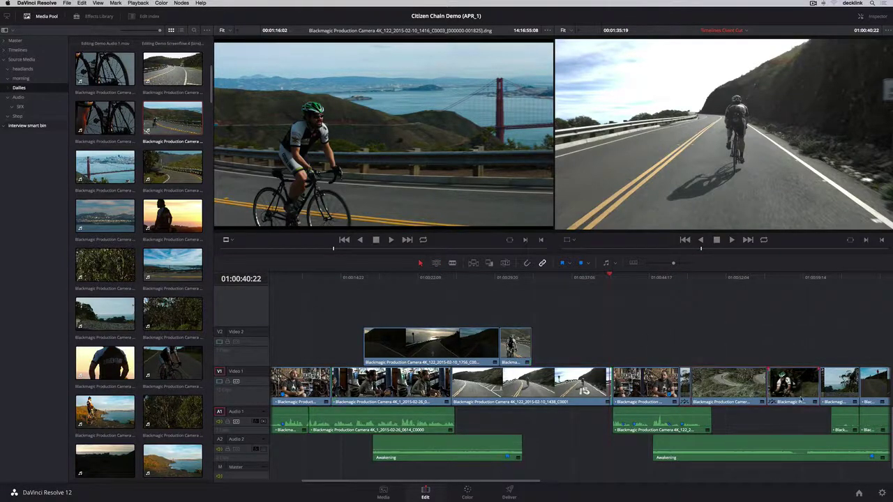
mouse_move(736, 391)
left_mouse_down()
mouse_move(721, 402)
mouse_move(734, 399)
left_mouse_up()
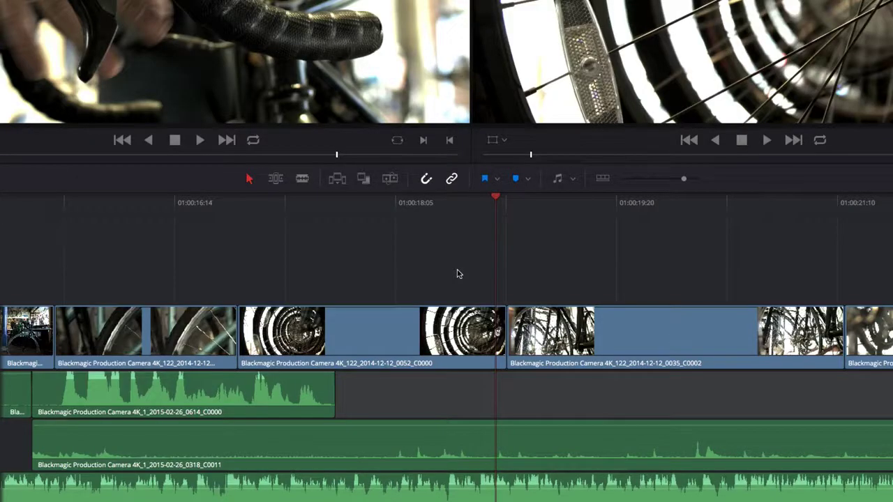
Add a 24 frame Cross Dissolve between the 0052_C0000 and 0035_C0002 clips on Video 1 and open the transition's settings
right_click(506, 334)
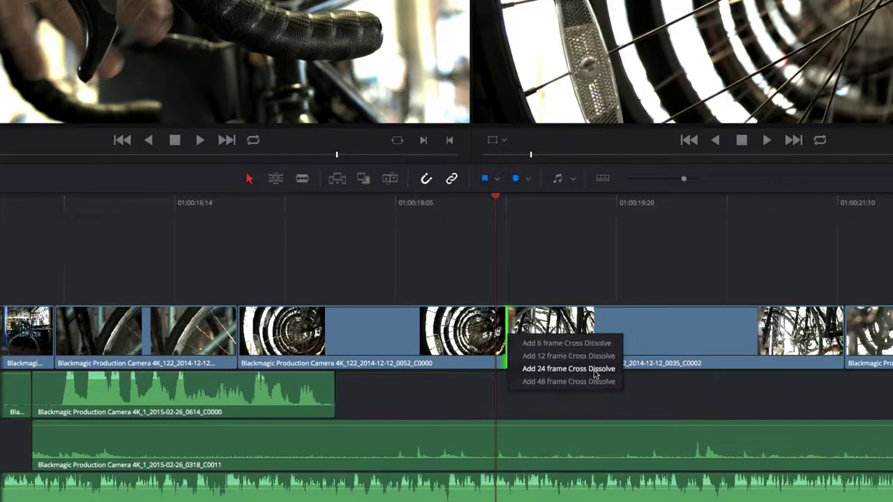
left_click(595, 375)
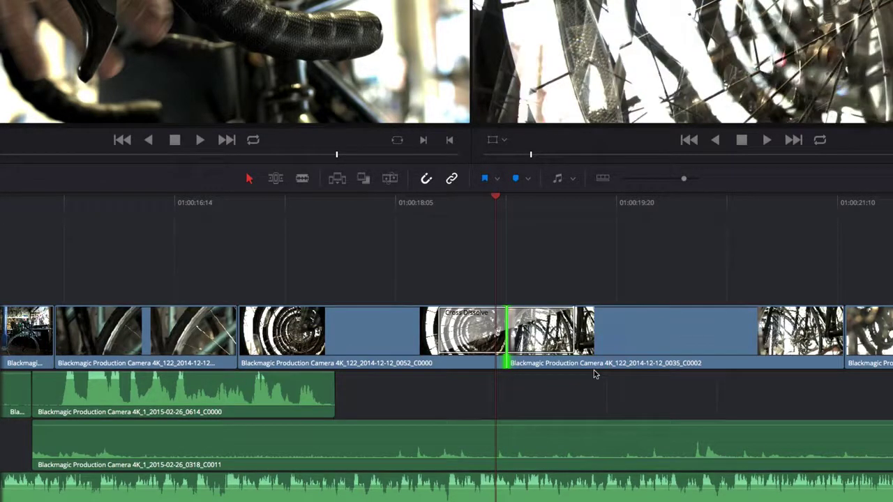
left_click(460, 339)
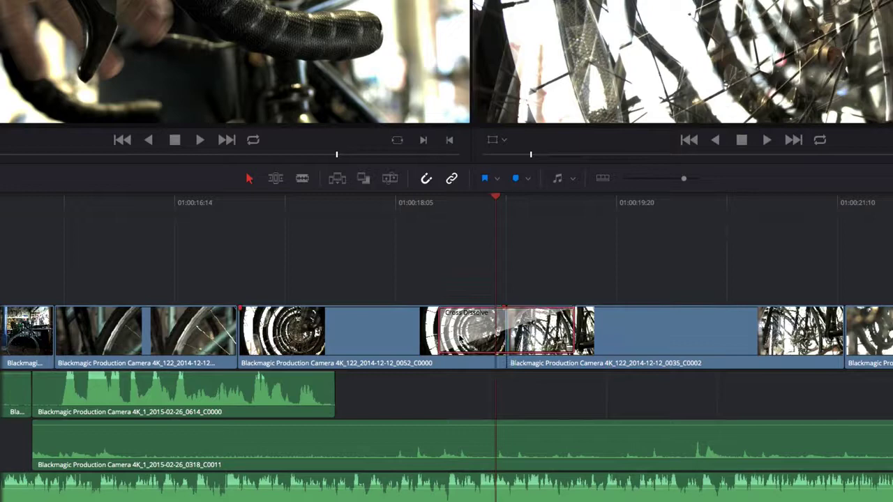
double_click(459, 339)
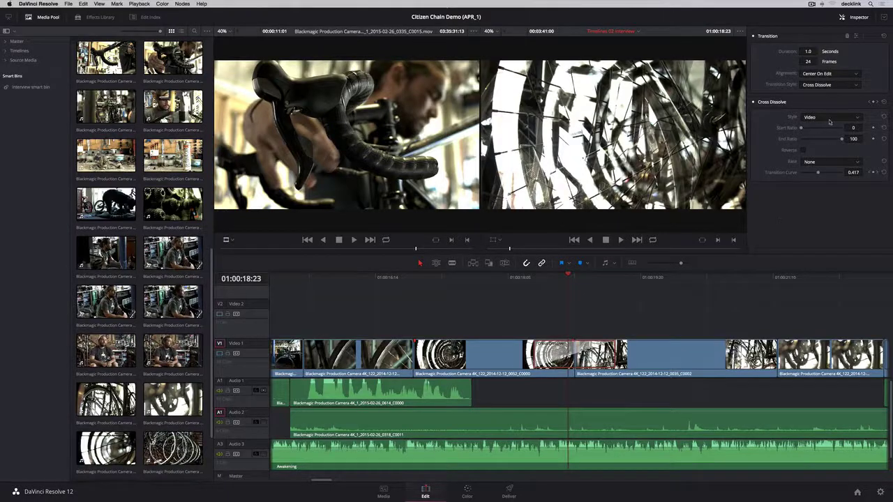
Set the Cross Dissolve's style to Film and its ease to In & Out
left_click(829, 117)
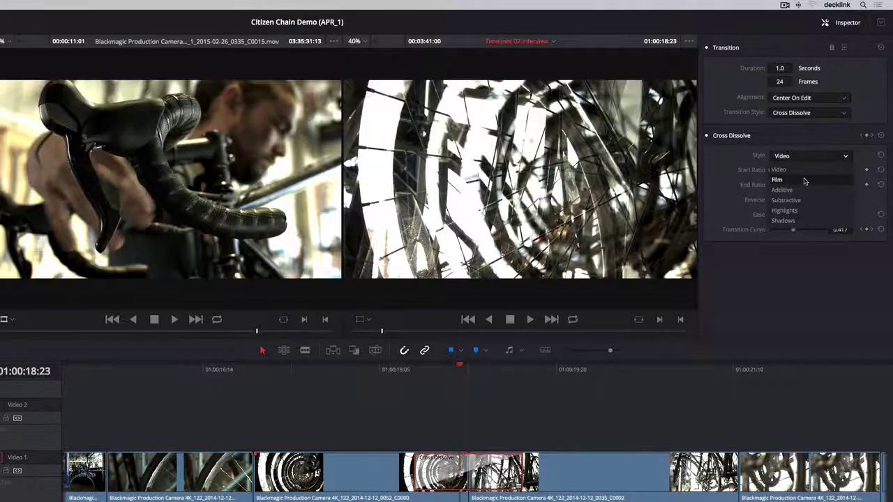
left_click(825, 135)
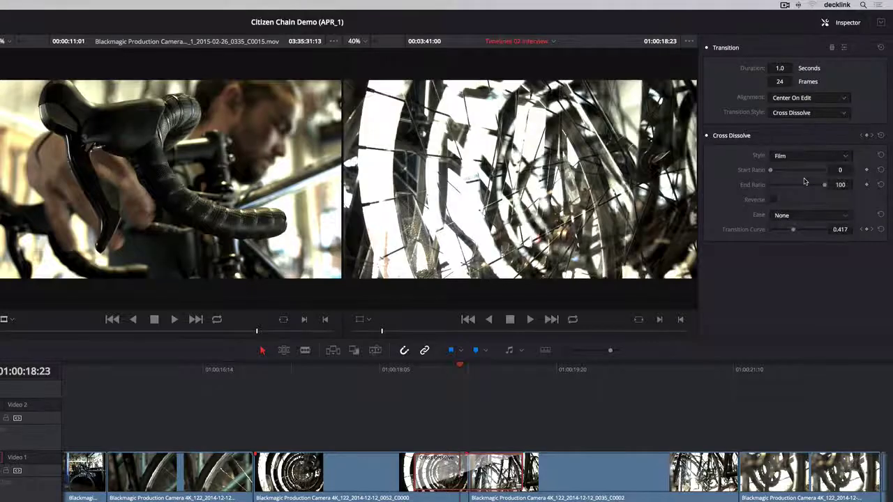
left_click(806, 215)
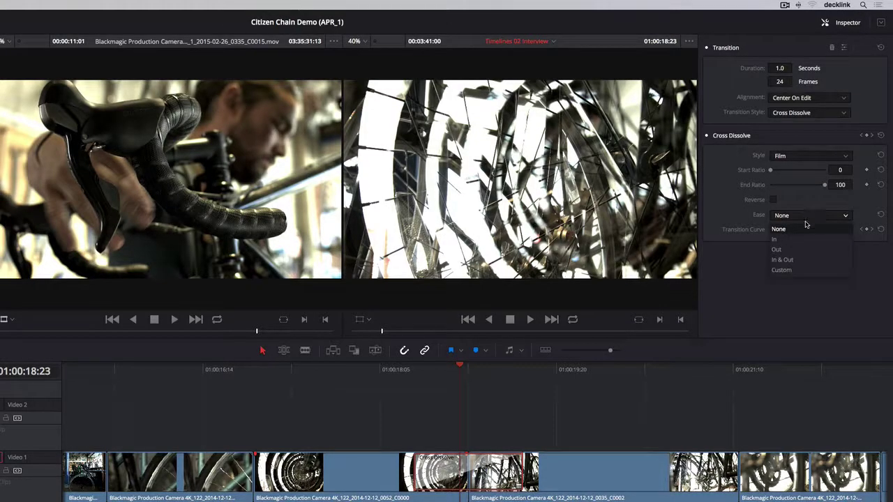
left_click(802, 260)
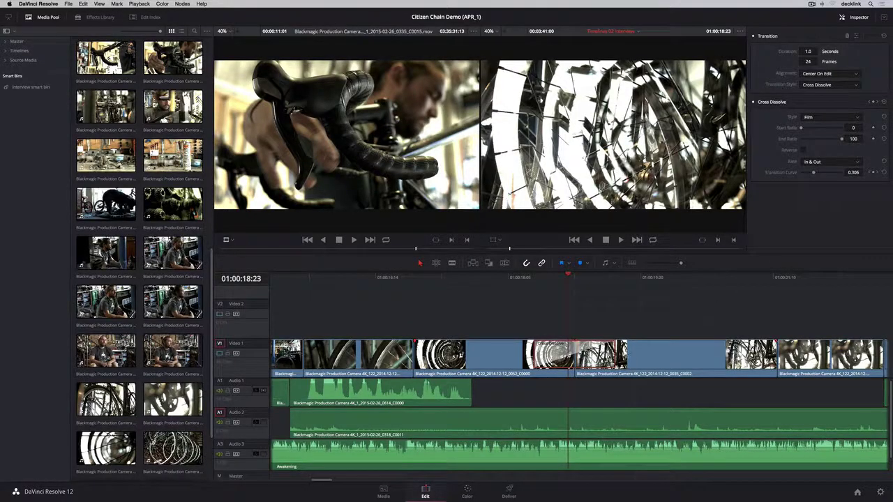
Display the Cross Dissolve's transition curve in the timeline and raise the ease handle of its starting keyframe to steepen the curve's beginning
left_click(612, 366)
left_click(606, 370)
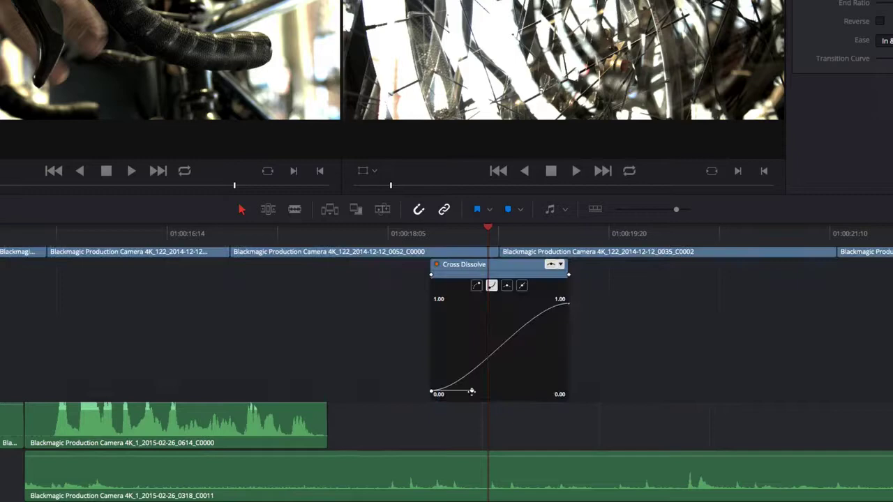
left_click_drag(472, 392, 467, 358)
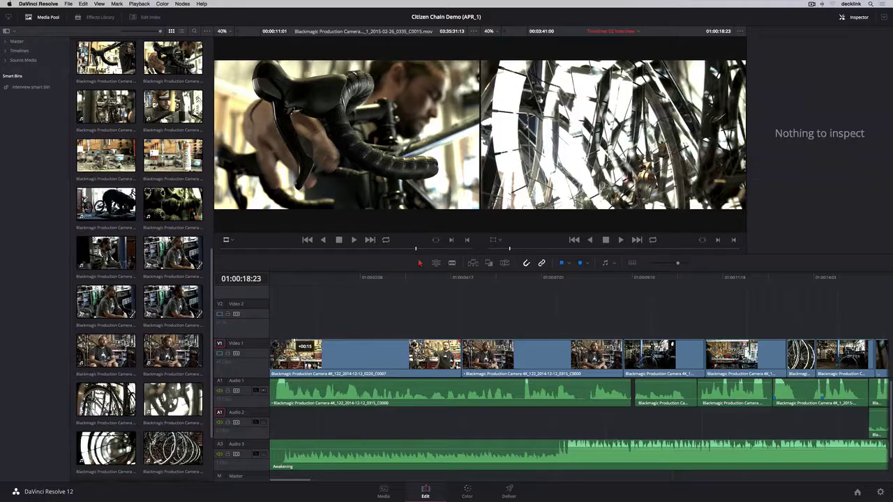
Remove the fade-in from the first clip on Video 1 and give the first Audio 1 clip a fade-in of about 19 frames
left_click_drag(286, 343, 270, 342)
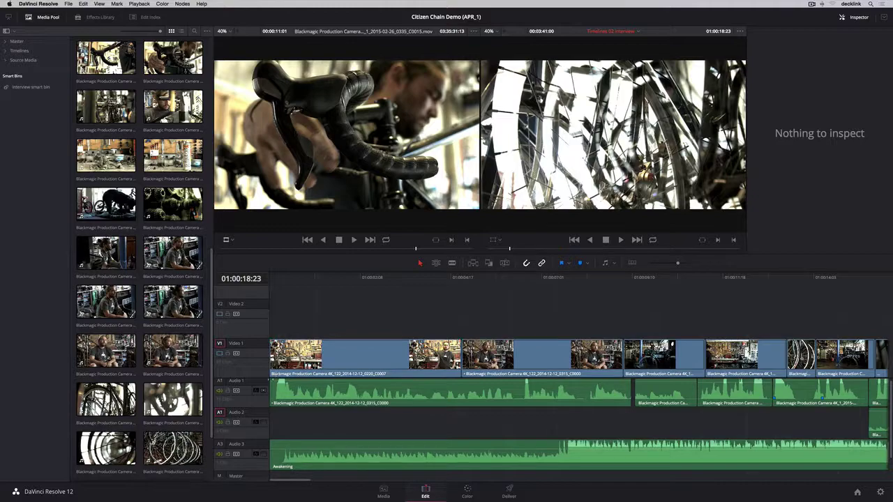
left_click_drag(274, 381, 302, 380)
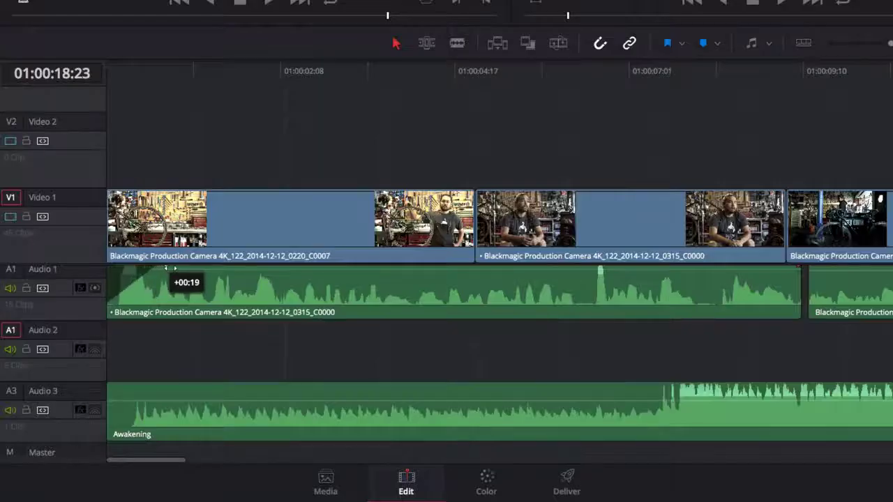
left_click_drag(165, 268, 171, 268)
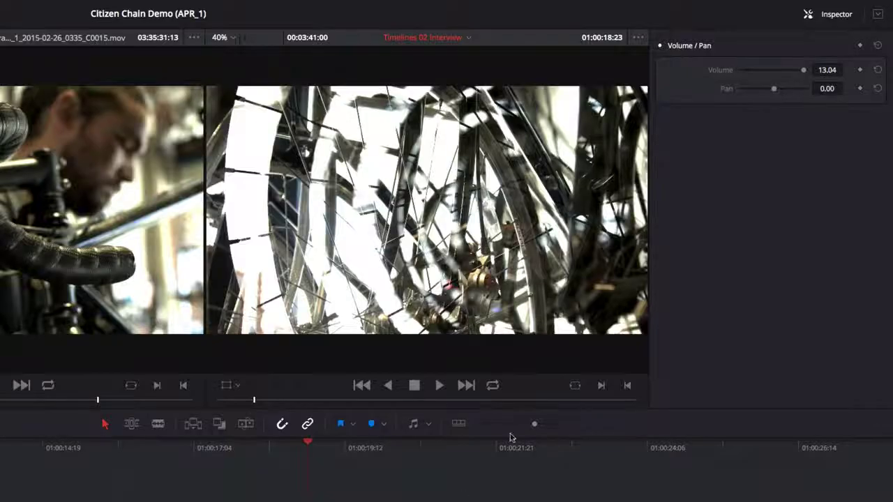
Lower the volume of the 0318_C0011 clip on Audio 2, and ramp its level up at the second volume keyframe to about 0.22
left_click_drag(803, 70, 776, 71)
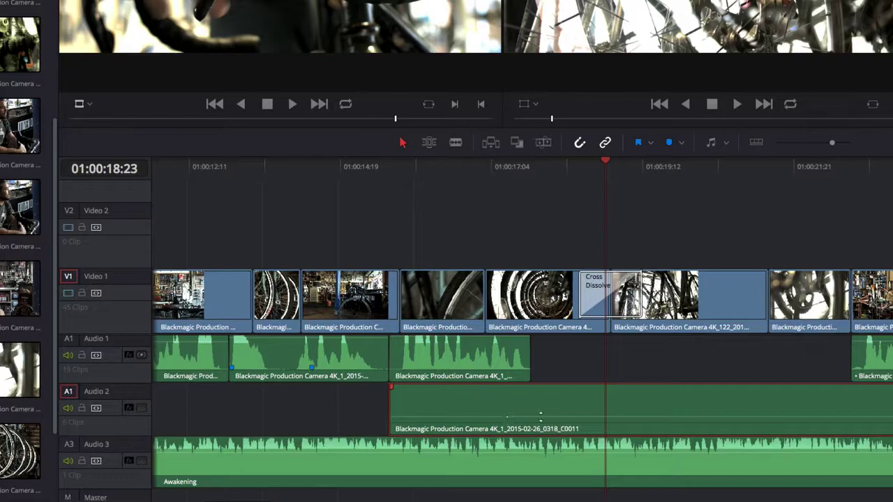
left_click_drag(540, 417, 540, 398)
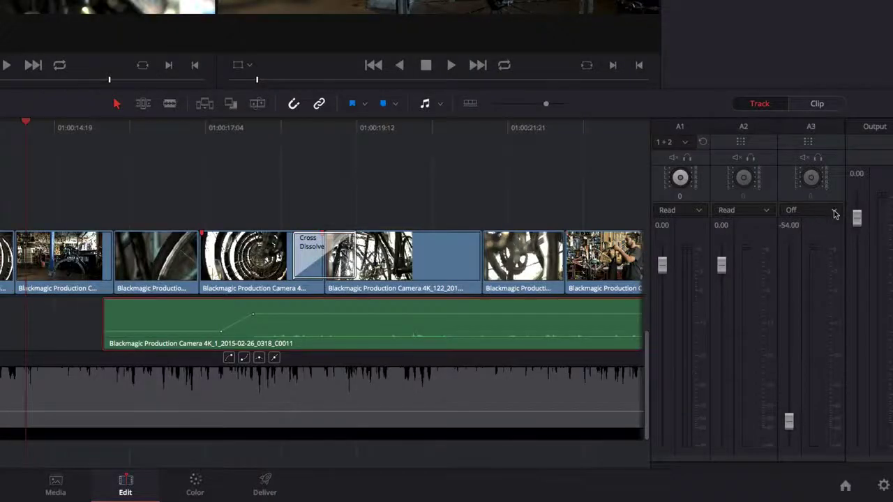
Set the A3 track's automation mode to Touch and raise its fader in the mixer during playback
left_click(849, 326)
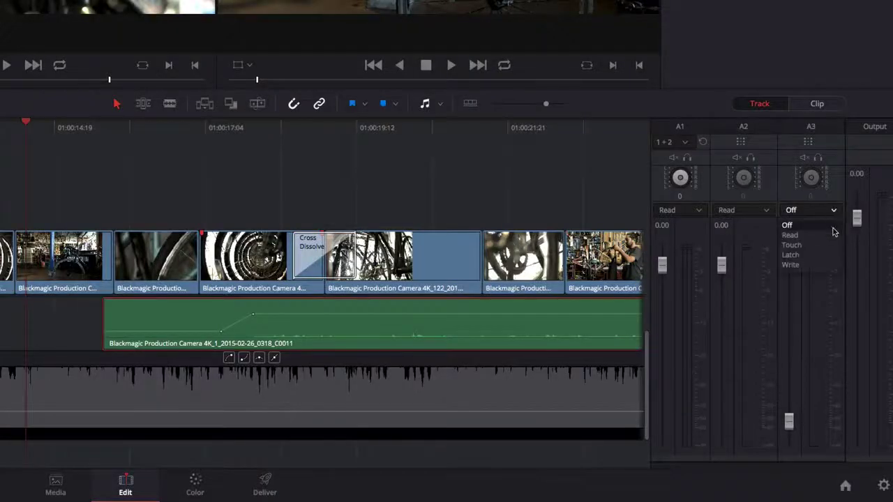
left_click(830, 246)
mouse_move(789, 420)
left_mouse_down()
mouse_move(798, 246)
mouse_move(804, 326)
left_mouse_up()
key("space")
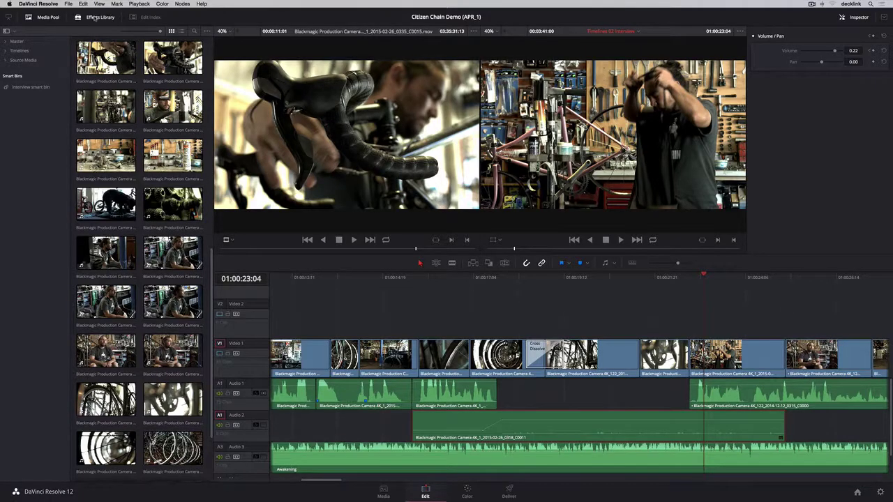
Look through the Effects Library's transitions, titles, generators, OpenFX transitions and audio effects
left_click(97, 17)
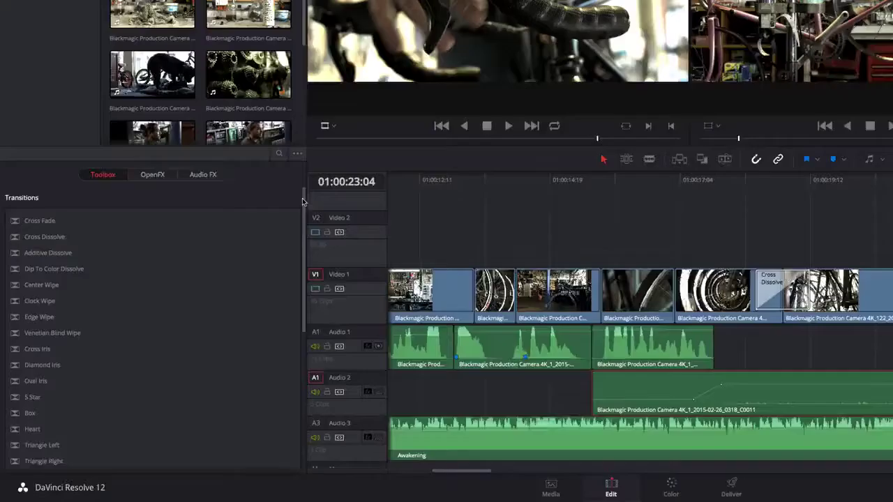
scroll(203, 364, "down", 8)
scroll(288, 326, "down", 3)
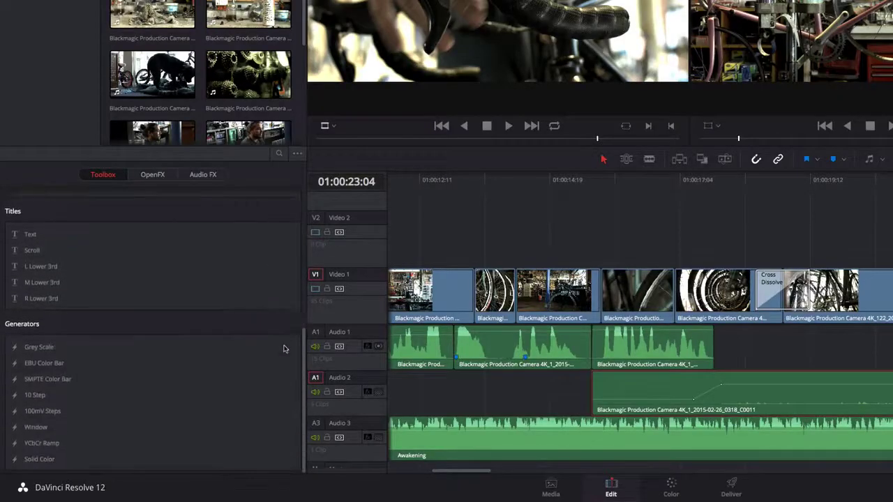
scroll(293, 313, "up", 4)
scroll(301, 284, "up", 6)
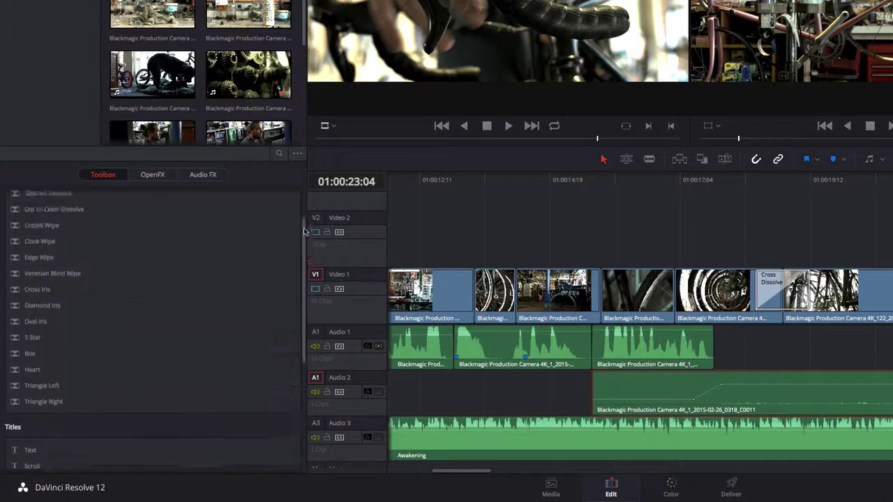
left_click(153, 175)
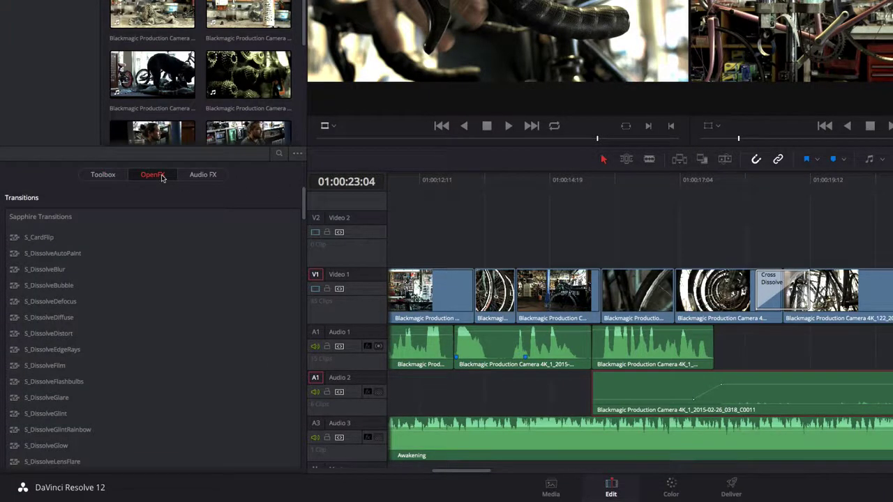
left_click(201, 176)
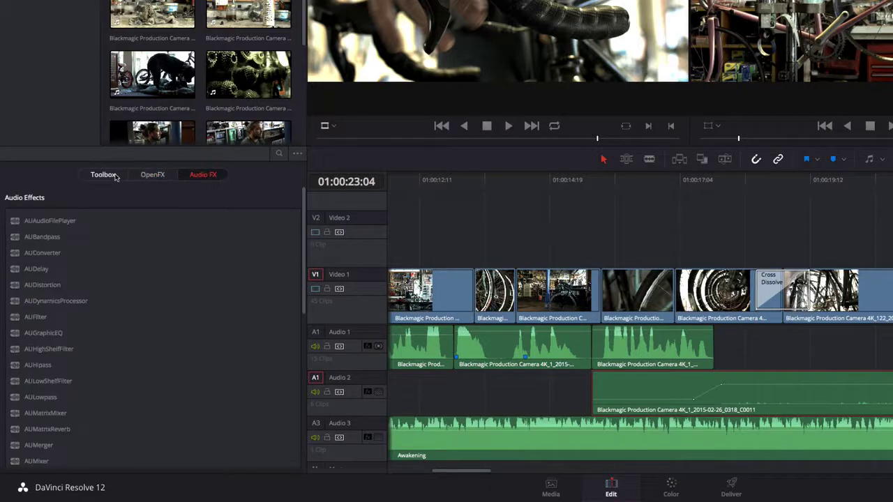
Add a Cross Fade to the Audio 1 edit point located where the 0318_C0011 clip on Audio 2 begins
left_click(109, 176)
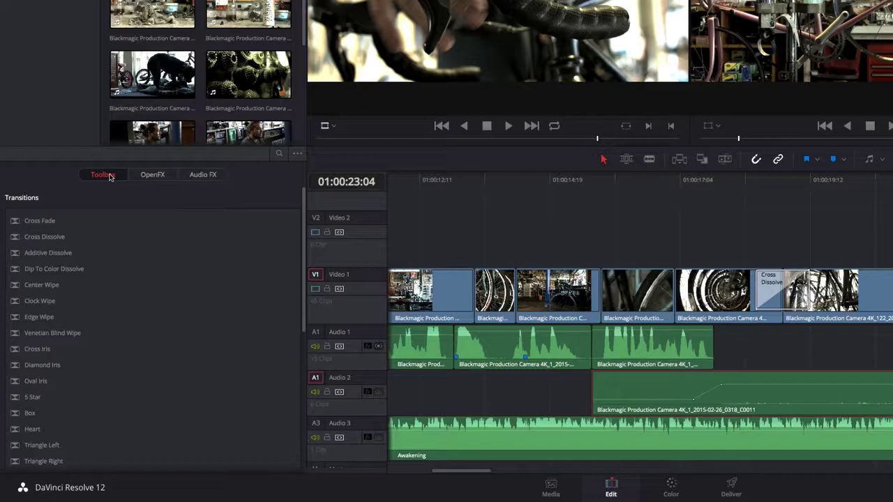
left_click_drag(39, 220, 591, 341)
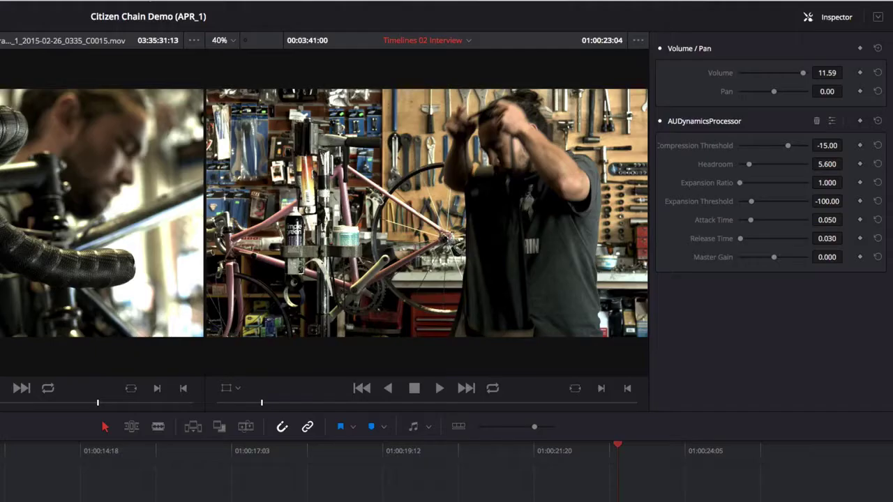
Open the AUDynamicsProcessor effect's own controls, set its compression threshold to -34.70 on the curve, and close them
left_click(832, 121)
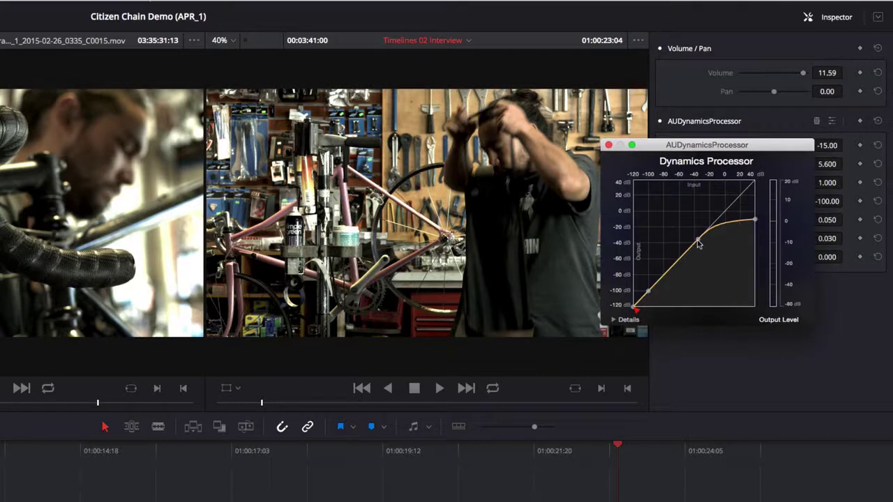
mouse_move(698, 240)
left_mouse_down()
mouse_move(680, 266)
mouse_move(698, 254)
left_mouse_up()
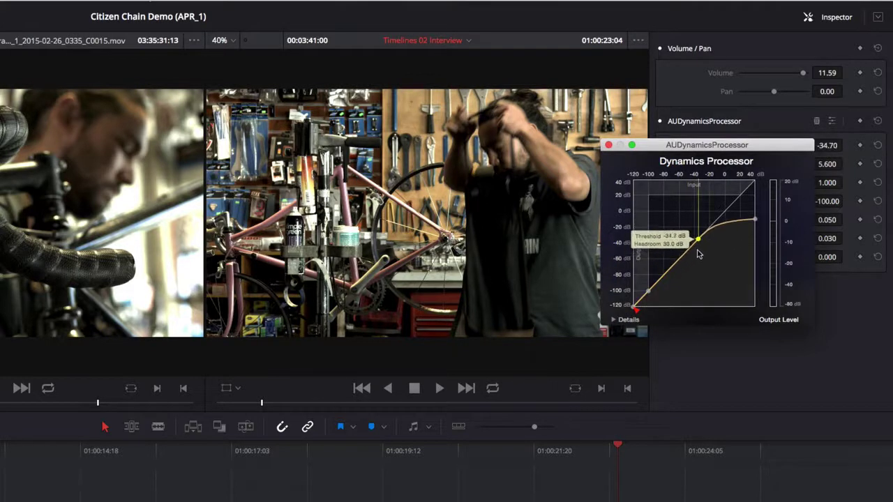
left_click(608, 145)
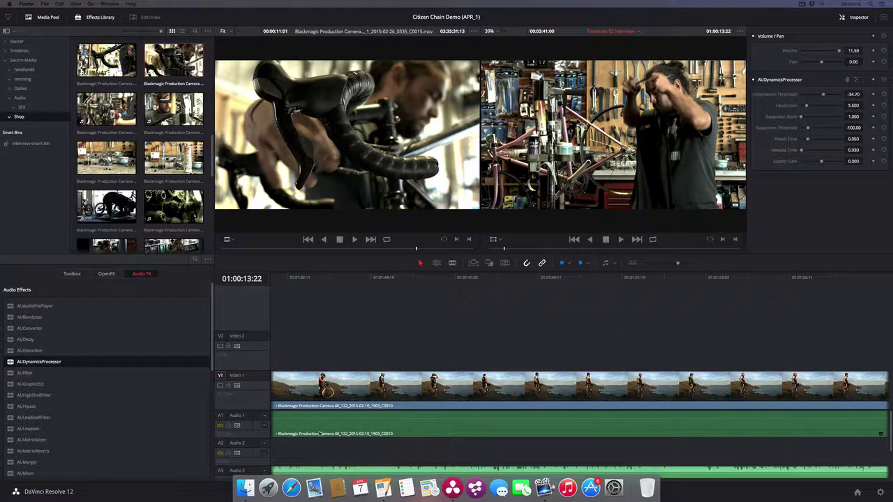
Place the citizen chain logo file from Finder on Video 2 above the 1903_C0010 clip and move the playhead to its start at 01:01:42:10
left_click(244, 488)
left_click_drag(649, 357, 291, 353)
left_click(290, 279)
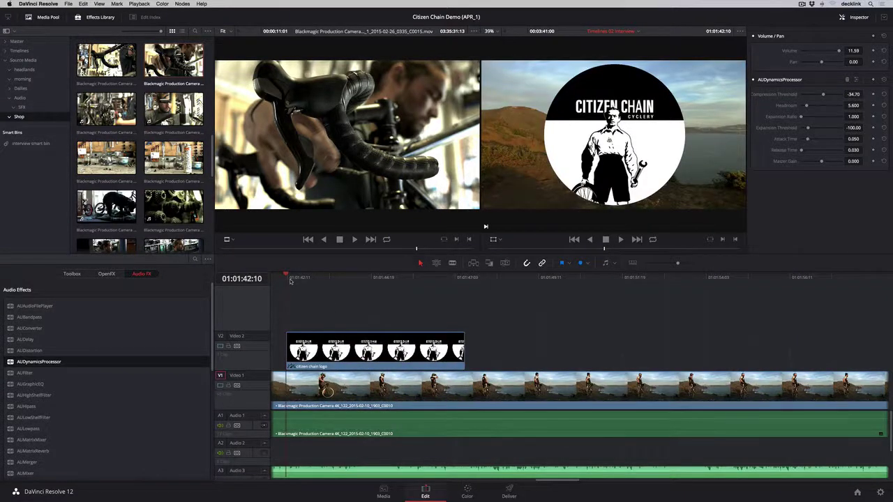
Select the citizen chain logo clip and look at the available composite modes without changing the Normal setting
left_click(293, 346)
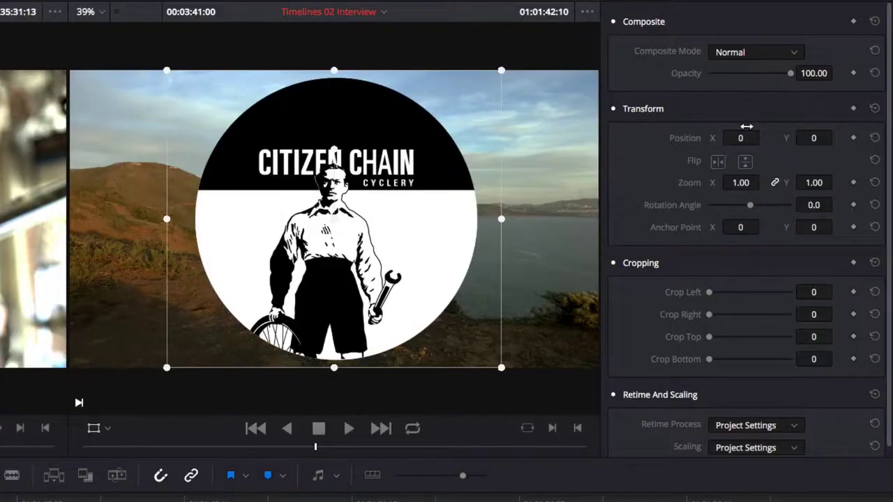
left_click(792, 53)
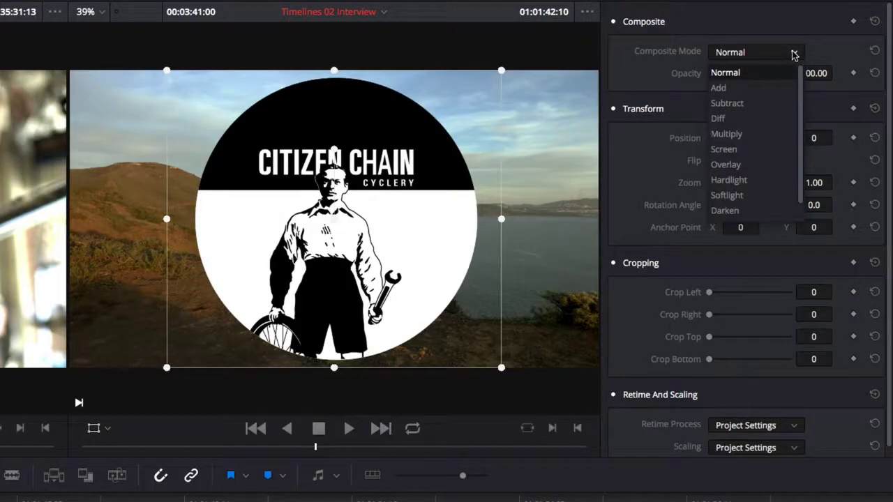
left_click(793, 53)
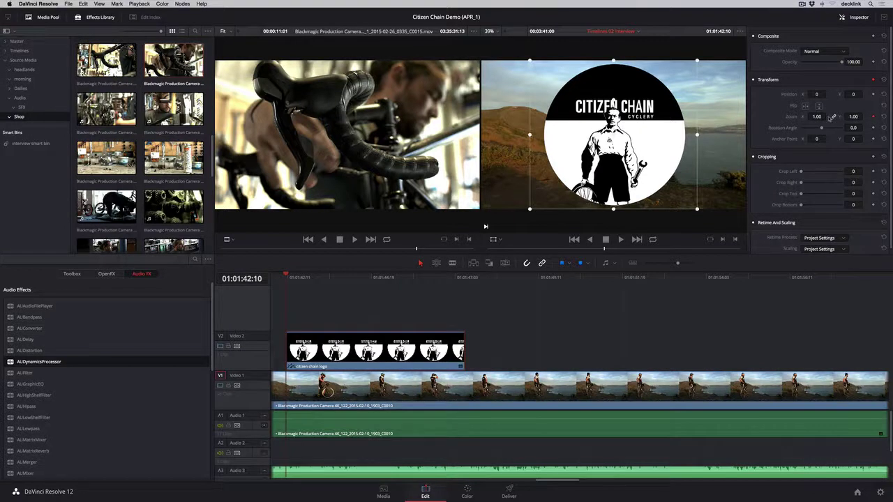
Keyframe the logo's zoom at 0.25 at 01:01:42:10 and 0.75 at 01:01:47:04, and play the animation back from the start
left_click_drag(820, 117, 828, 116)
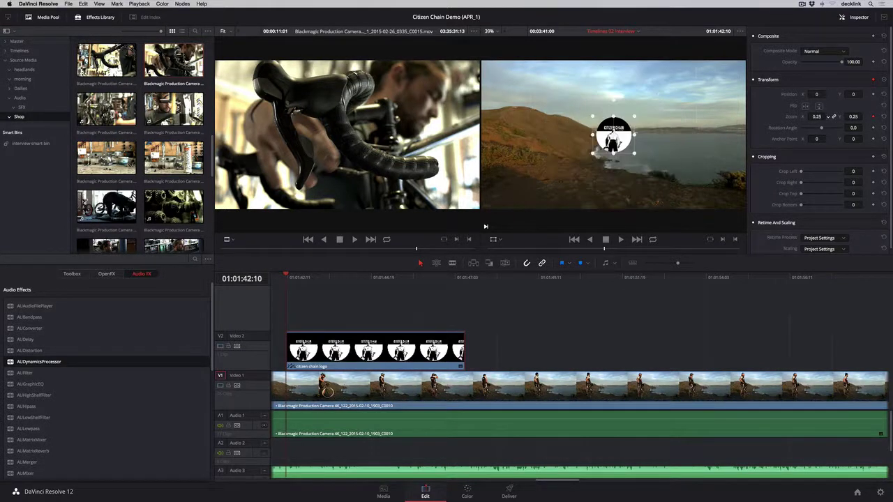
left_click_drag(312, 284, 458, 284)
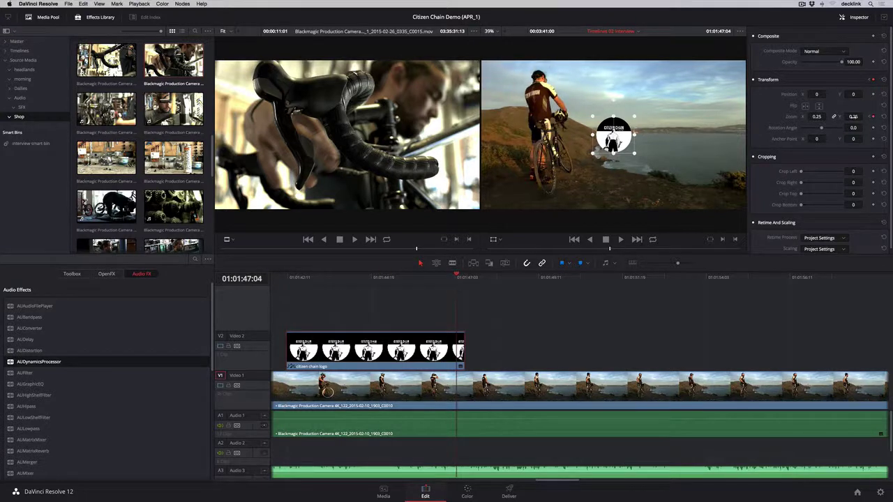
left_click_drag(816, 116, 835, 116)
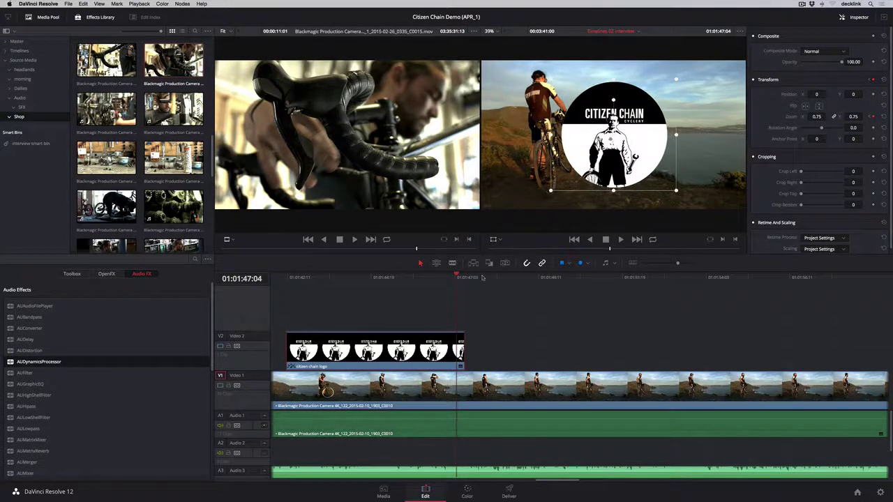
left_click(287, 279)
key("space")
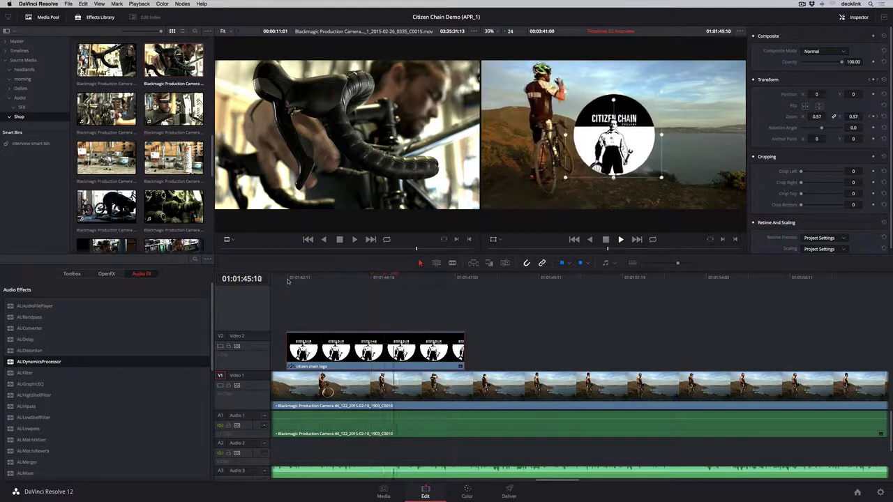
key("space")
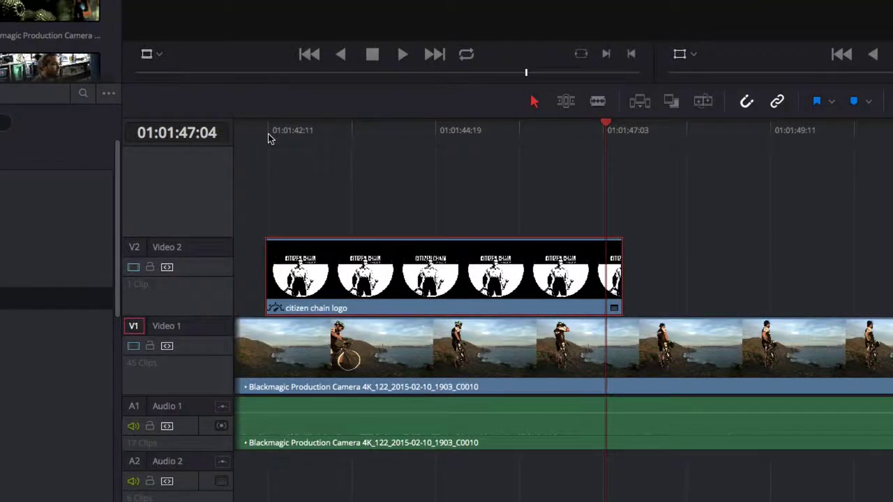
Expand the logo clip's keyframe track and move the ending Transform keyframe slightly earlier
left_click(613, 308)
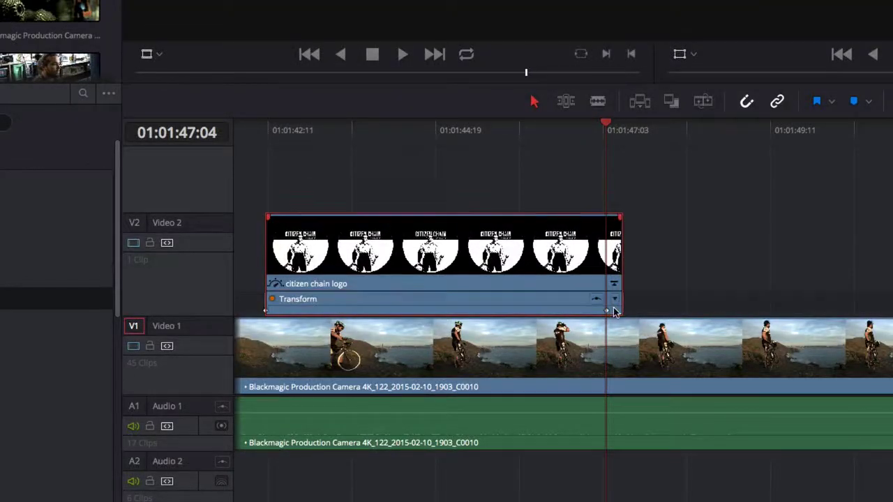
left_click_drag(602, 311, 581, 311)
Ease the starting keyframe of the logo's Zoom Y curve, raise its handle slightly, and collapse the curve and keyframe tracks
left_click(596, 299)
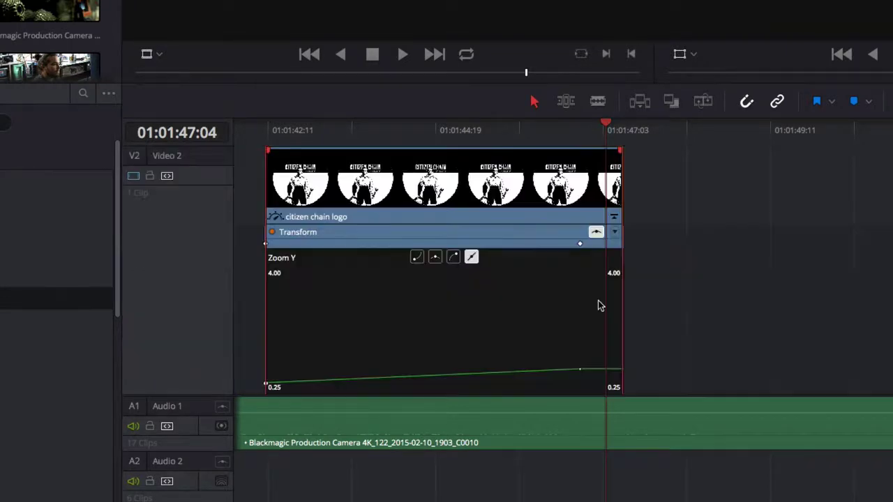
left_click(417, 257)
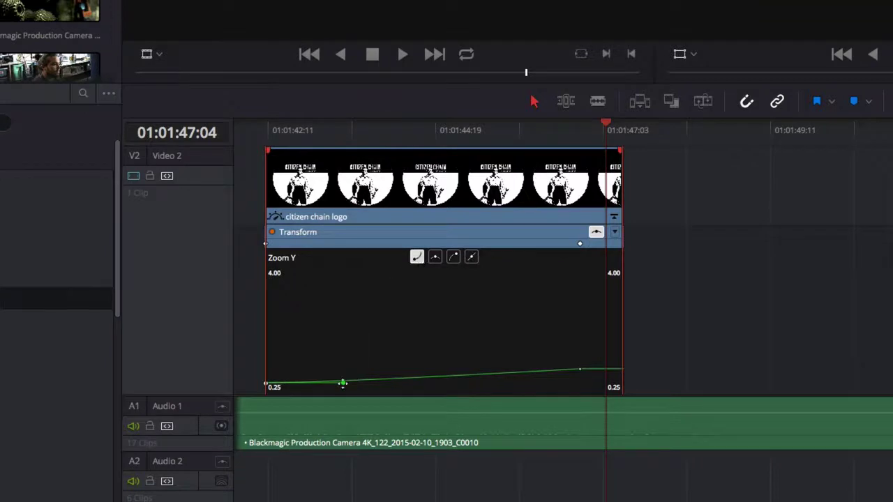
mouse_move(342, 383)
left_mouse_down()
mouse_move(345, 353)
mouse_move(348, 380)
left_mouse_up()
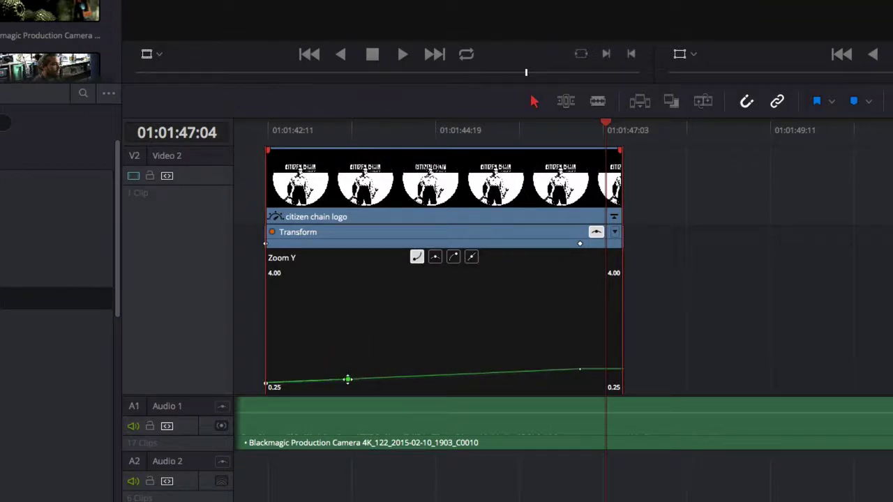
left_click(596, 231)
left_click(613, 283)
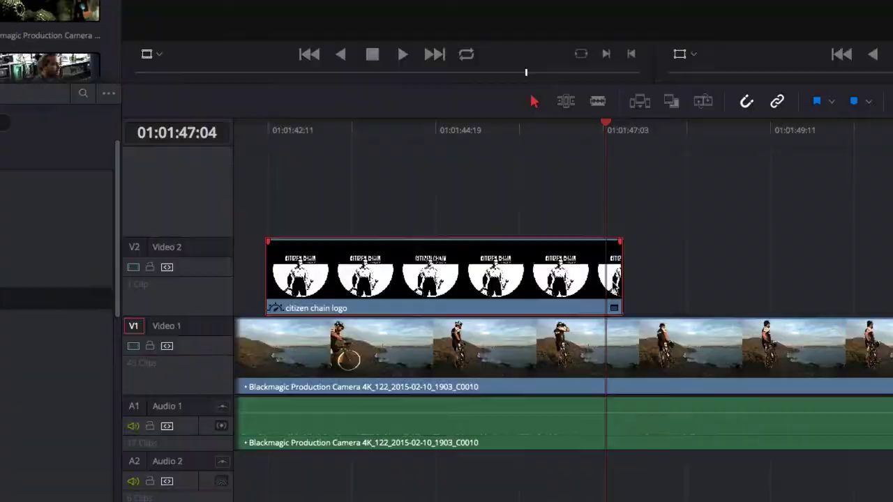
Animate the logo's position, moving it to X 590, Y -156 at 01:01:47:04 and X 514, Y 199 at 01:01:44:20
left_click_drag(316, 140, 496, 262)
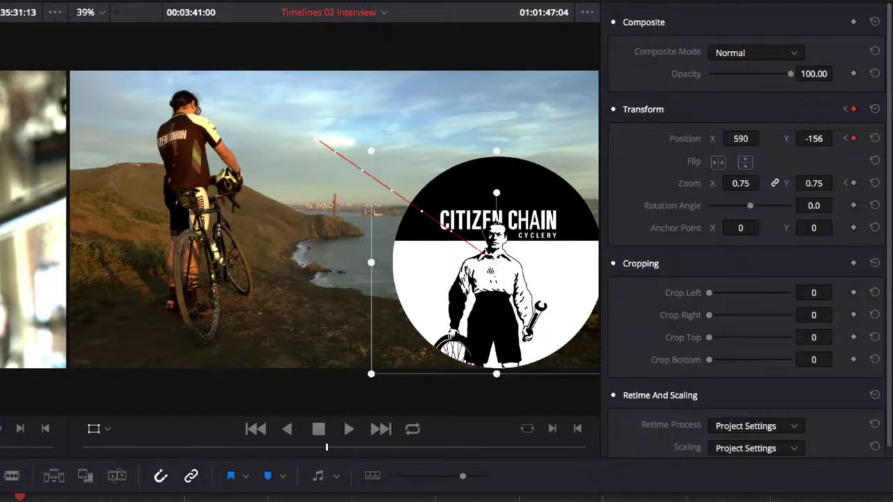
left_click_drag(20, 497, 0, 499)
left_click_drag(406, 205, 475, 167)
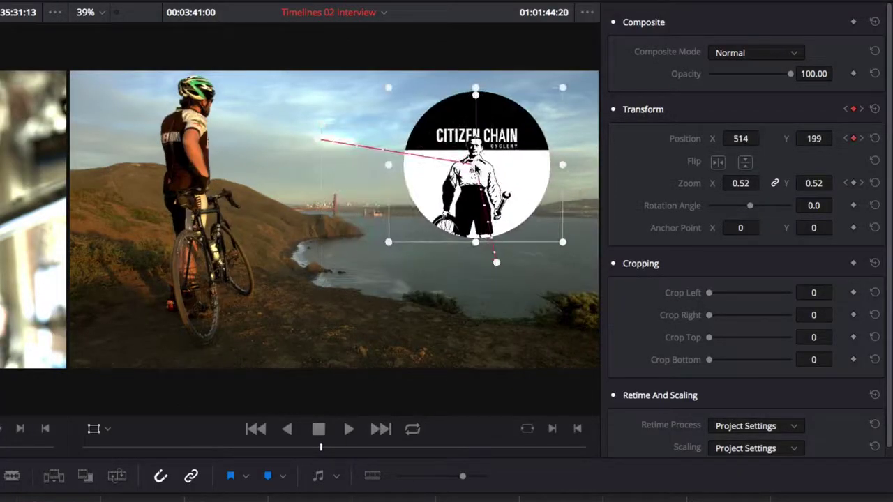
Smooth the logo's motion path at its 01:01:44:20 position keyframe and play the animation
right_click(477, 169)
left_click(529, 192)
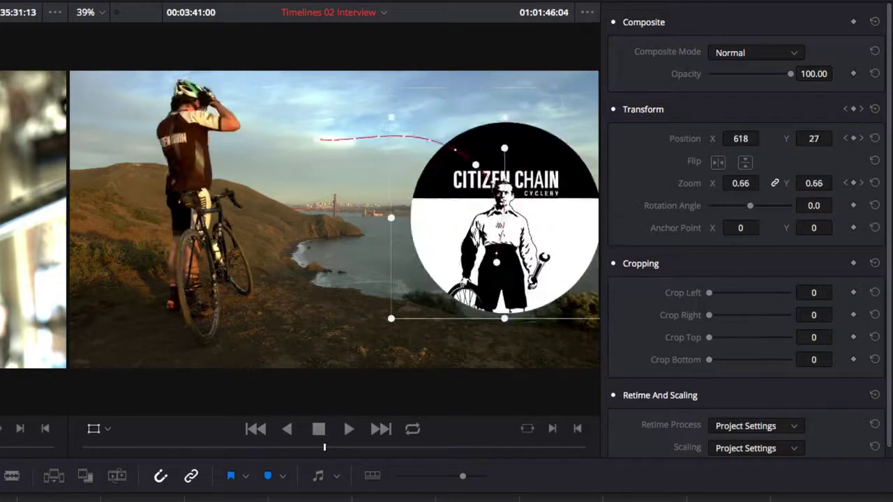
left_click_drag(11, 500, 0, 501)
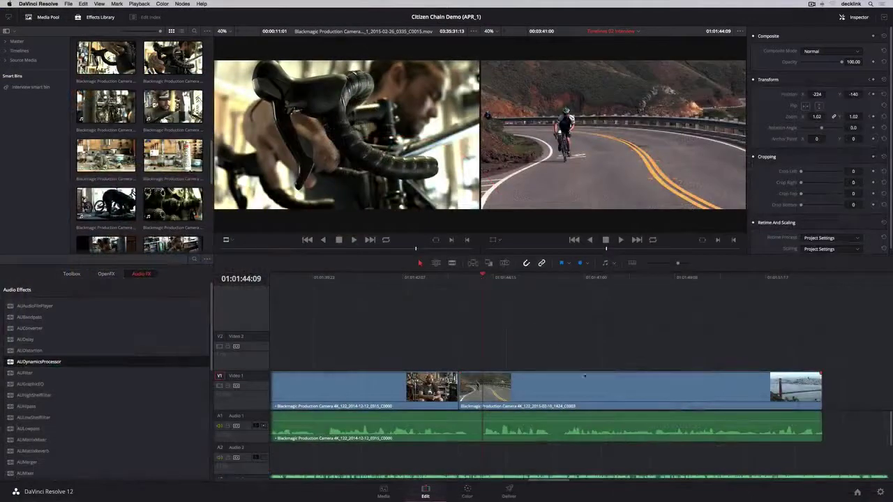
Change the speed of the road cyclist clip to 50% and play it back
right_click(585, 377)
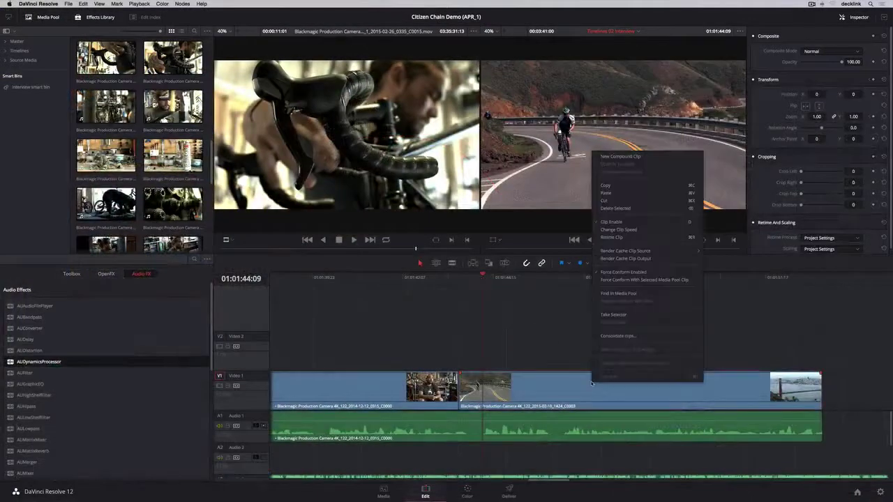
left_click(624, 233)
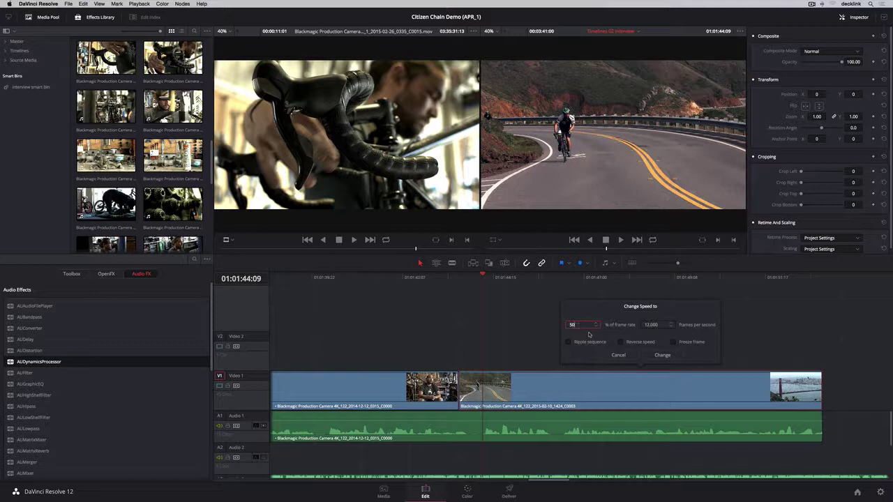
left_click(661, 355)
key("space")
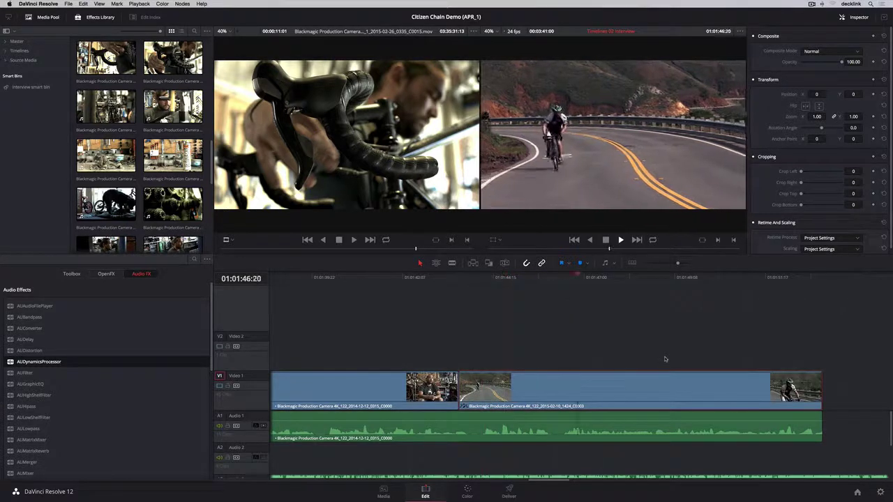
Show the retime controls on the cyclist clip and add a speed point at 01:01:51:18
right_click(633, 389)
left_click(659, 245)
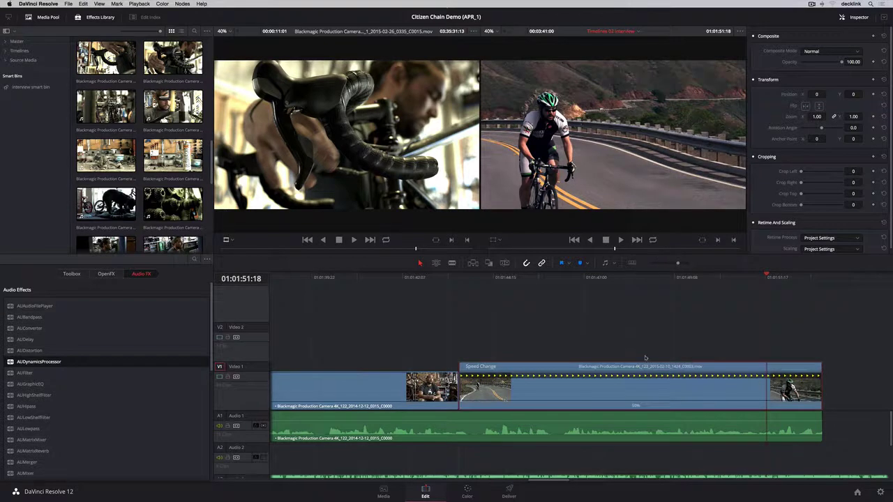
left_click(641, 406)
left_click(661, 417)
Add a second speed point to the cyclist clip at 01:01:47:22 and move the later speed point earlier
left_click_drag(696, 277, 619, 277)
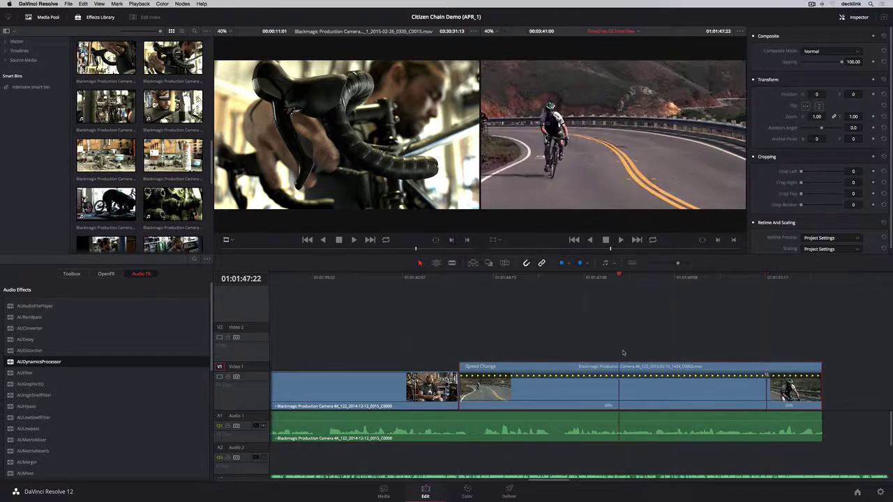
right_click(616, 408)
left_click(630, 419)
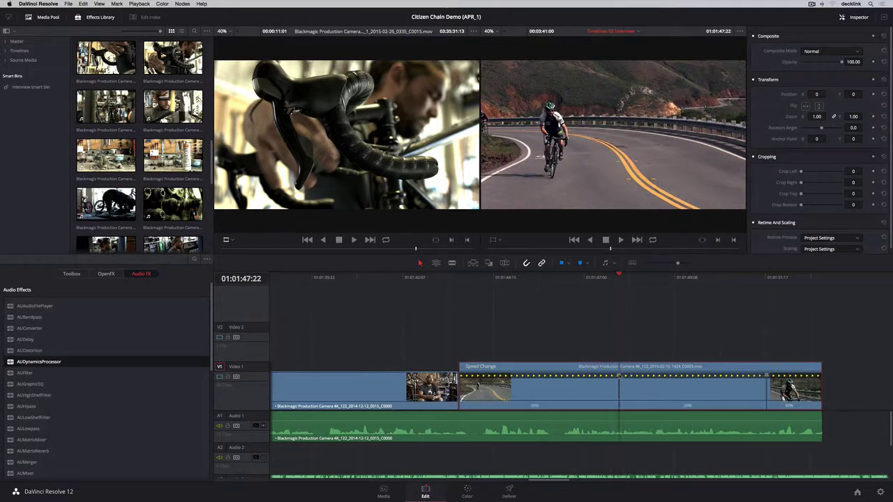
left_click_drag(766, 376, 701, 377)
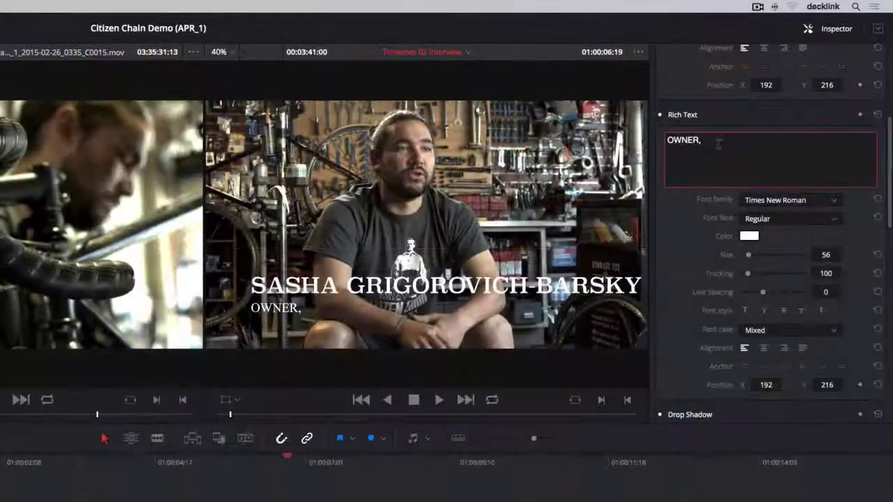
Complete the title's second line as "OWNER, CITIZEN CHAIN" and set its font to Helvetica Neue Medium
type("CITIZEN CH")
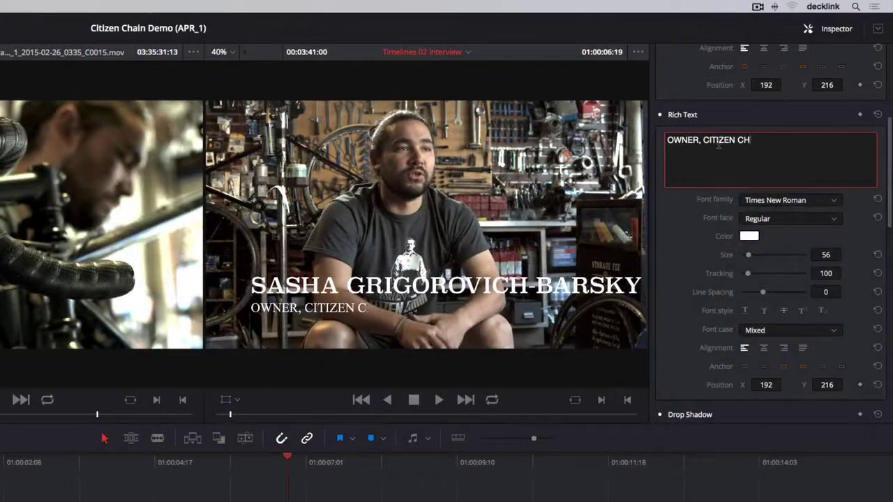
type("AIN")
left_click(788, 200)
scroll(795, 293, "up", 10)
left_click(791, 333)
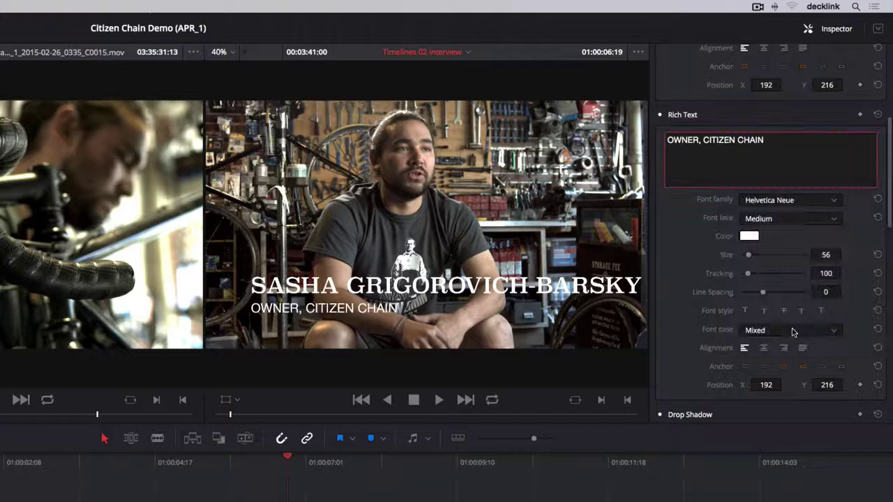
Give the title a background about 0.239 high with a colored outline, and adjust its width and vertical center
scroll(791, 333, "down", 10)
left_click_drag(741, 247, 748, 250)
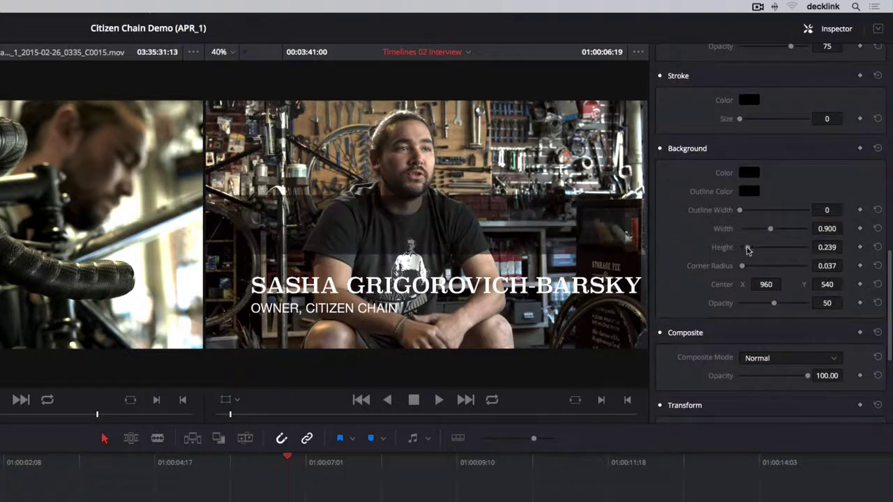
left_click_drag(739, 210, 748, 209)
left_click(749, 193)
left_click_drag(655, 388, 574, 387)
left_click(635, 430)
left_click_drag(770, 229, 785, 231)
mouse_move(826, 284)
left_mouse_down()
mouse_move(771, 284)
mouse_move(820, 284)
left_mouse_up()
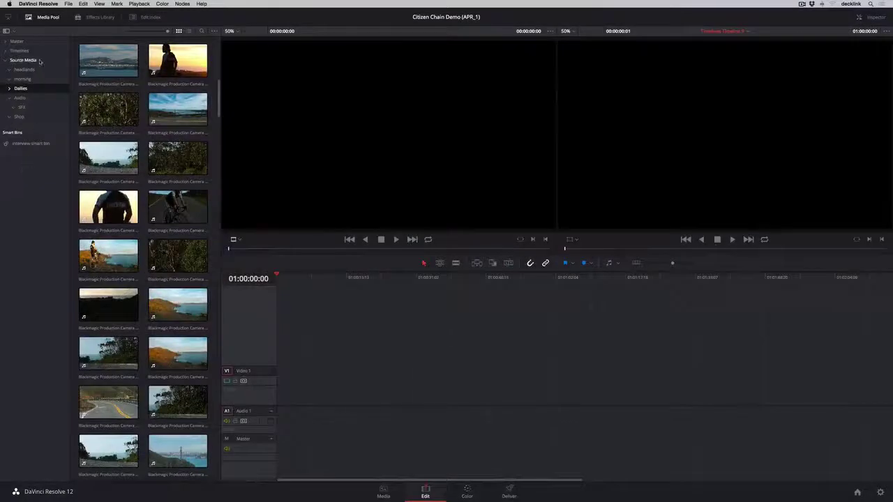
Nest the Rough Cut and Client Cut timelines from the Timelines bin one after the other in the empty timeline
left_click(20, 50)
left_click_drag(109, 106, 285, 368)
left_click_drag(110, 155, 388, 377)
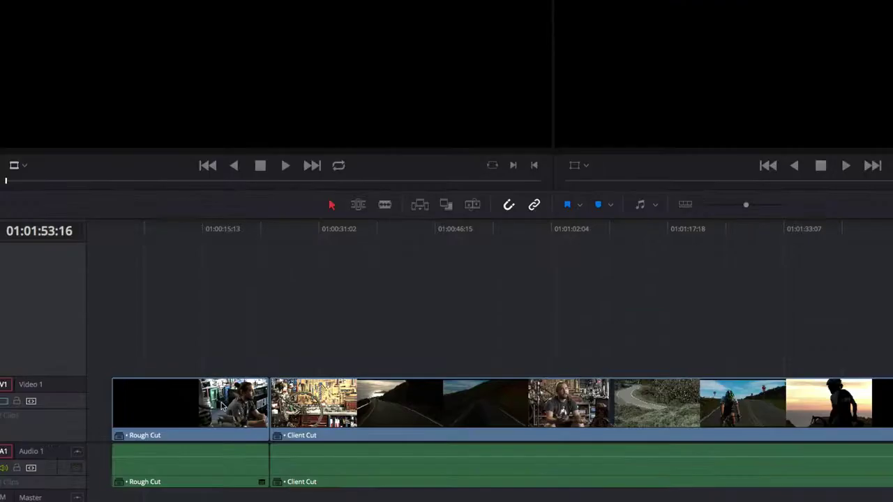
Decompose the nested Rough Cut clip in place into its individual clips
left_click(357, 383)
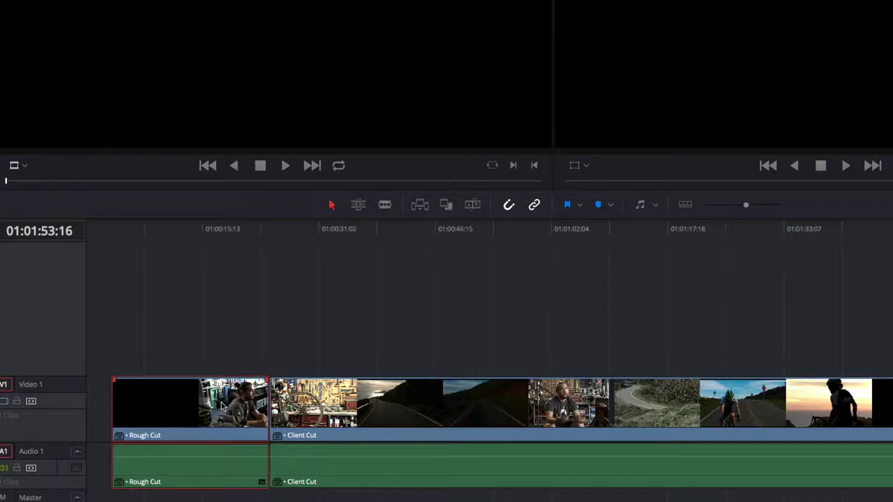
right_click(222, 406)
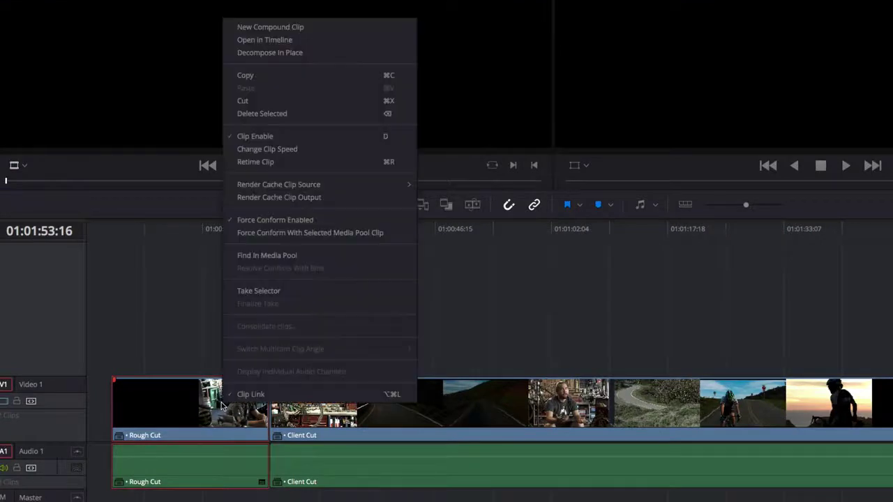
left_click(259, 53)
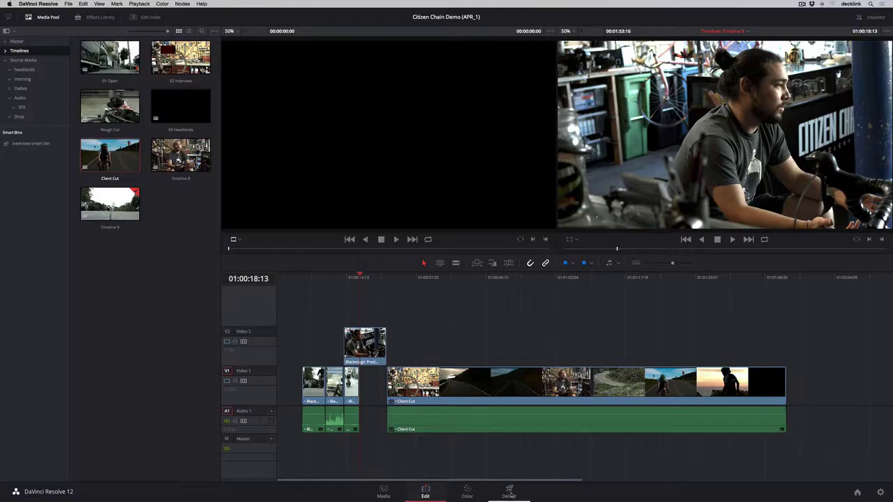
Open the Deliver page, view the available video formats, and select the Export to Avid Pro Tools render preset
left_click(509, 490)
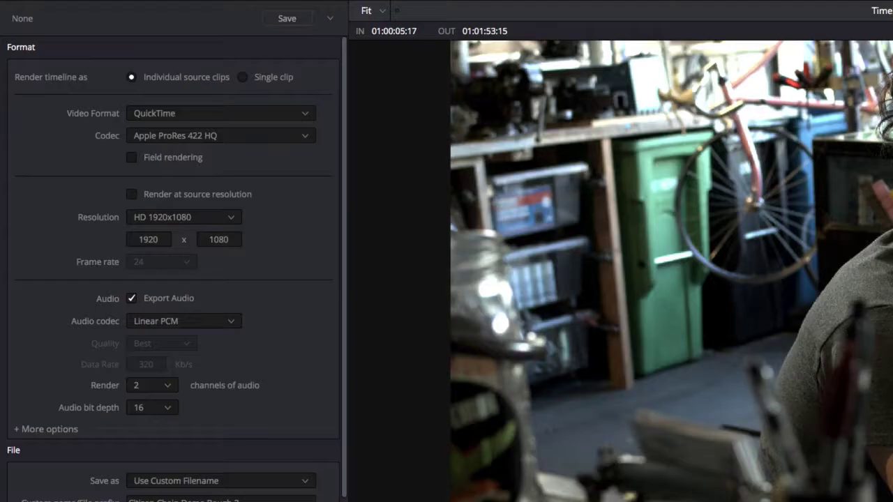
left_click(305, 115)
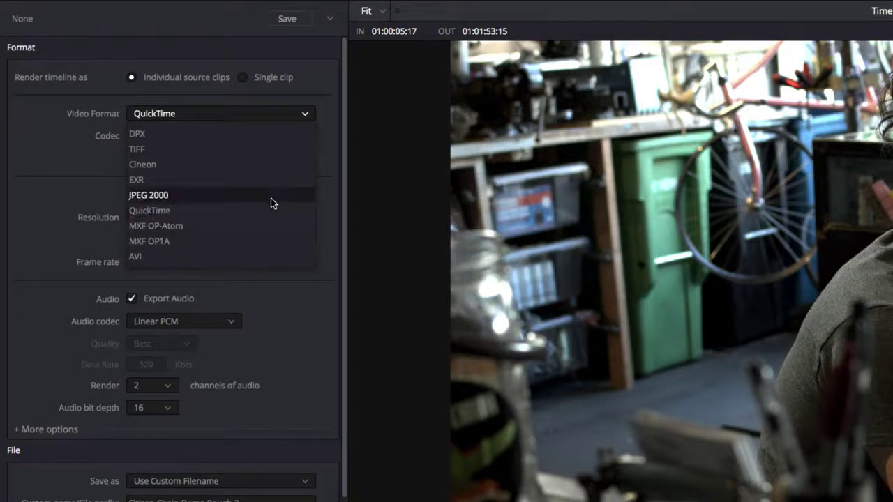
left_click(328, 190)
left_click(330, 18)
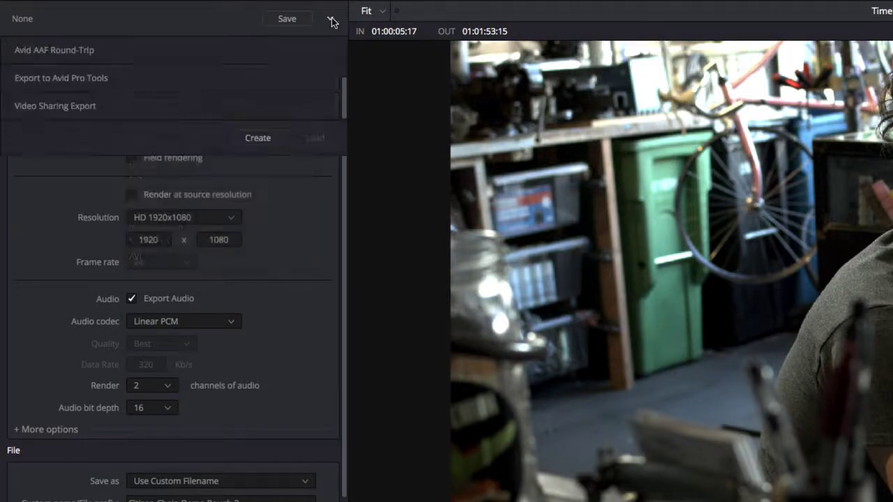
left_click(332, 80)
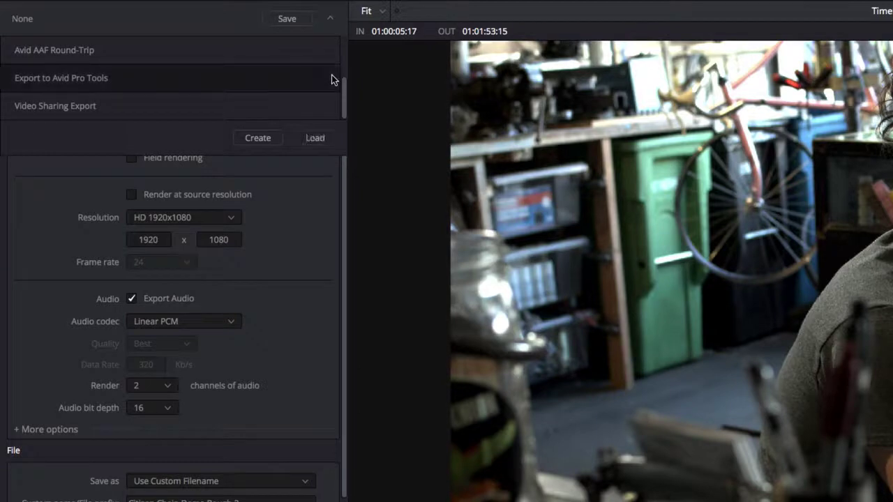